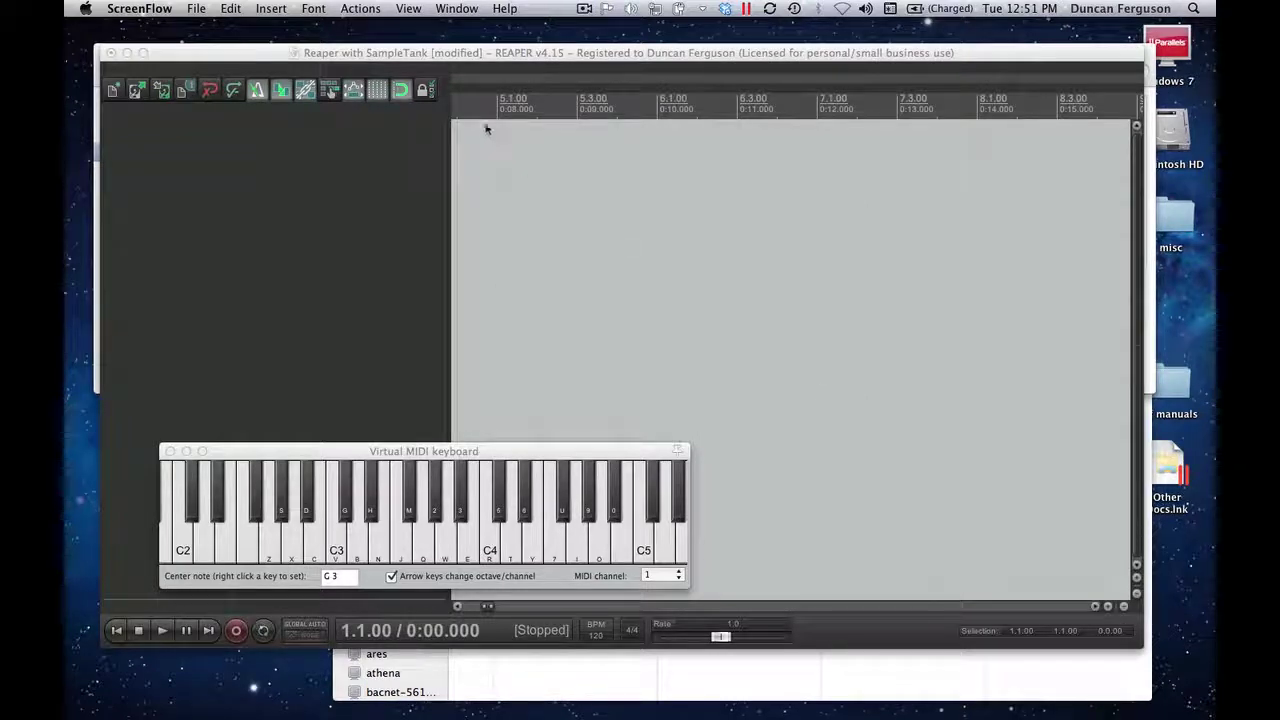
Maximise the REAPER window and return the timeline to the project start
click(490, 60)
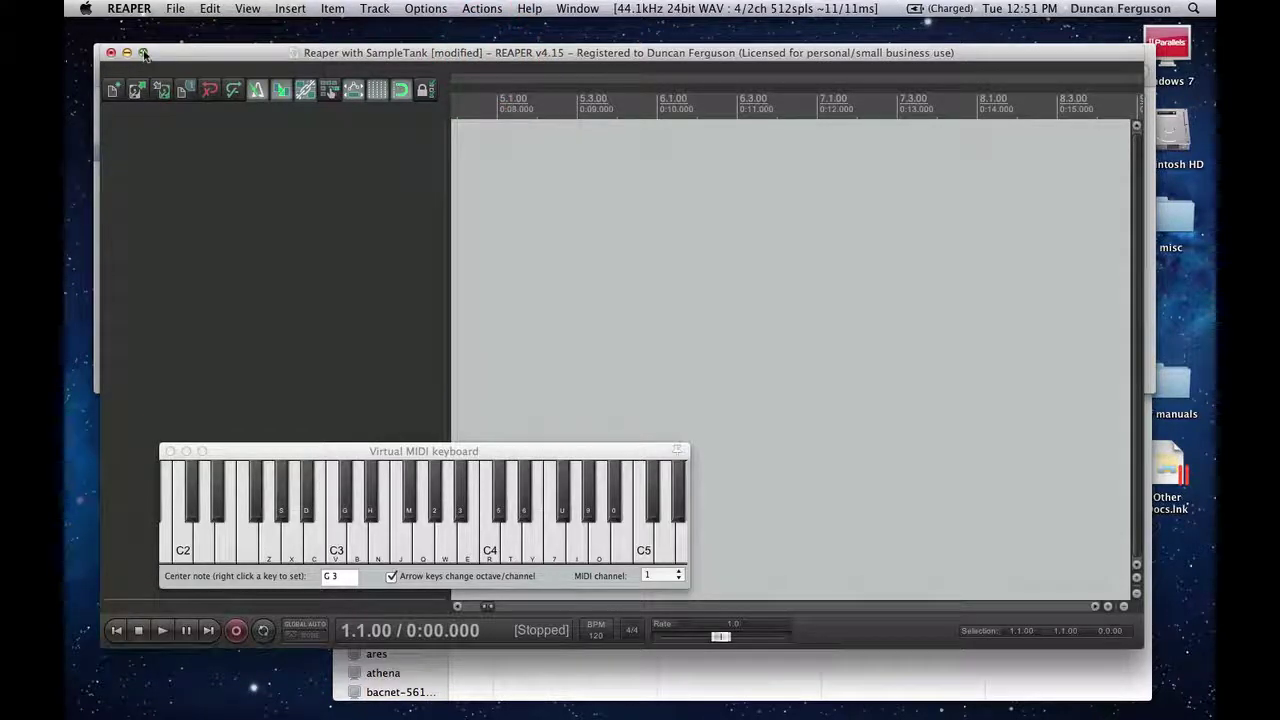
click(143, 52)
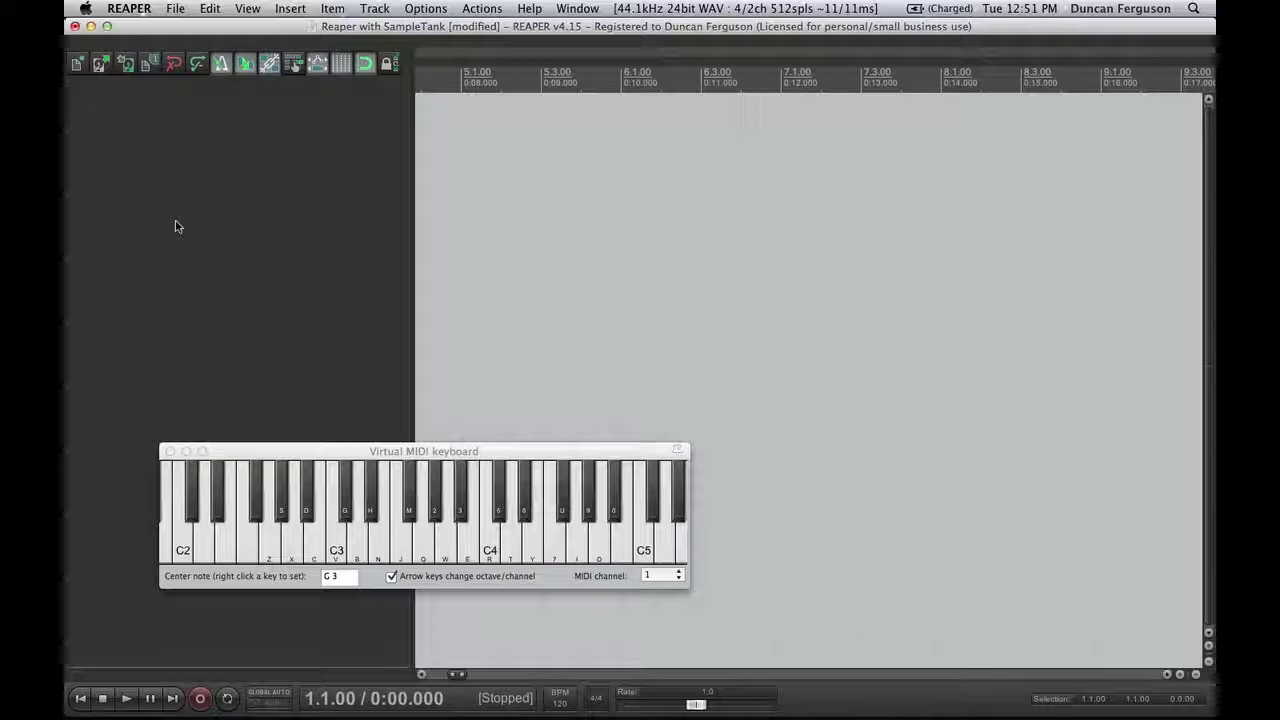
key(w)
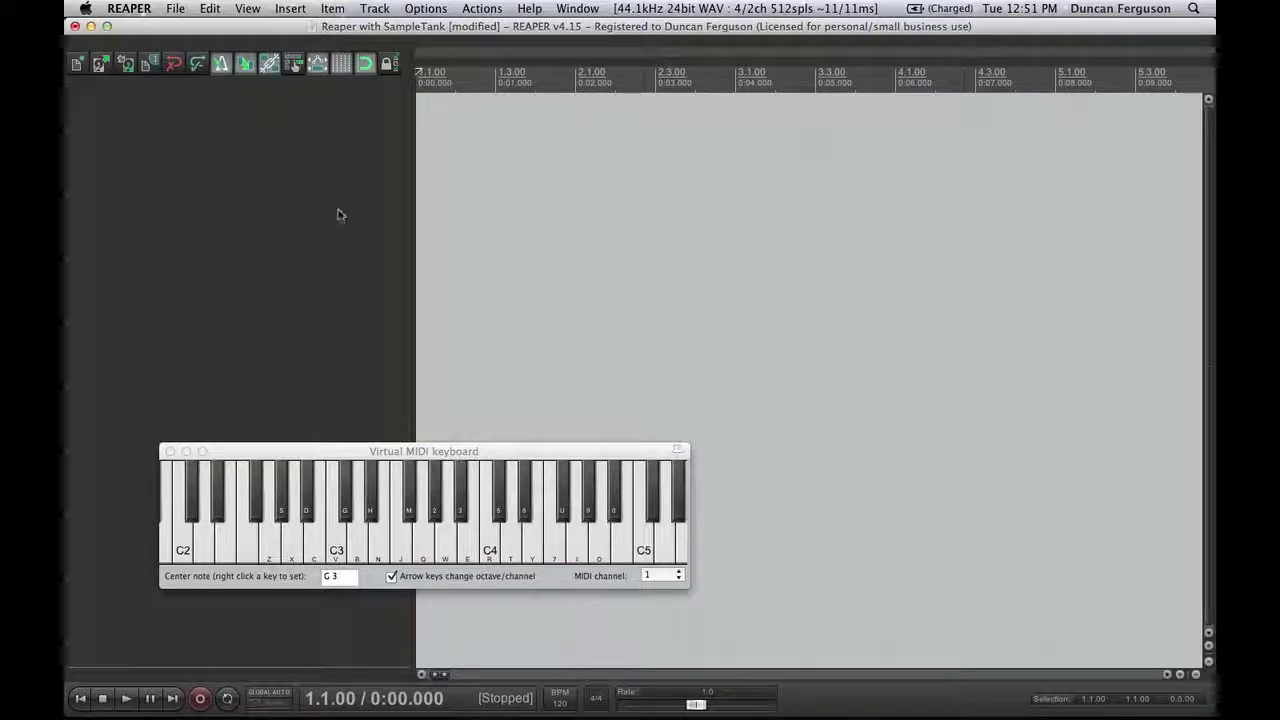
Add Track 1 with MIDI Port 1 all-channels input, record-armed with monitoring on
double_click(231, 117)
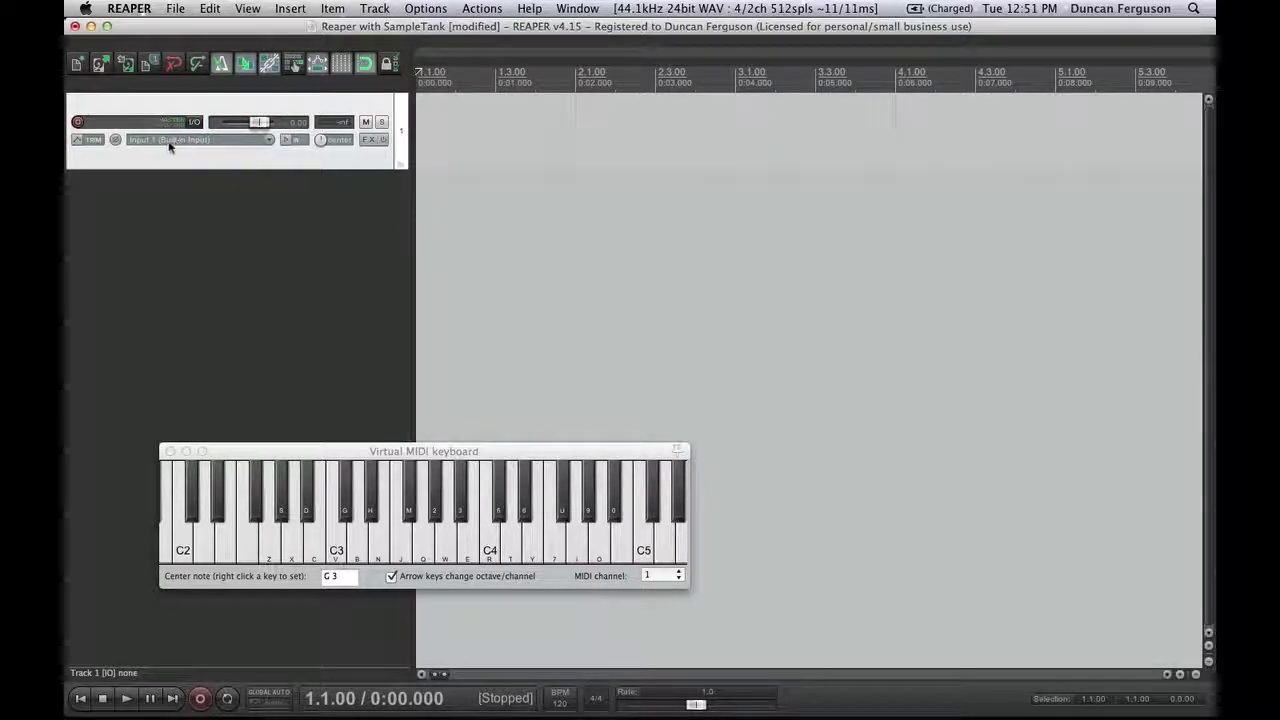
click(270, 139)
mouse_move(356, 188)
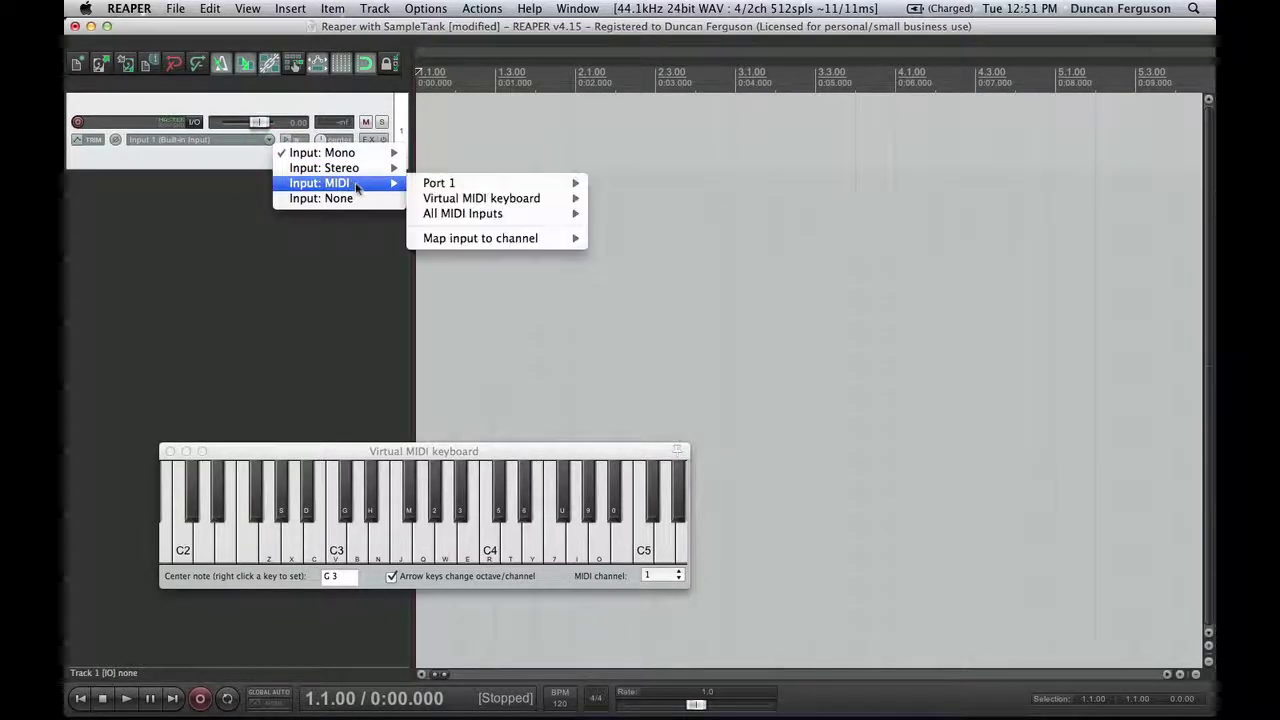
mouse_move(465, 185)
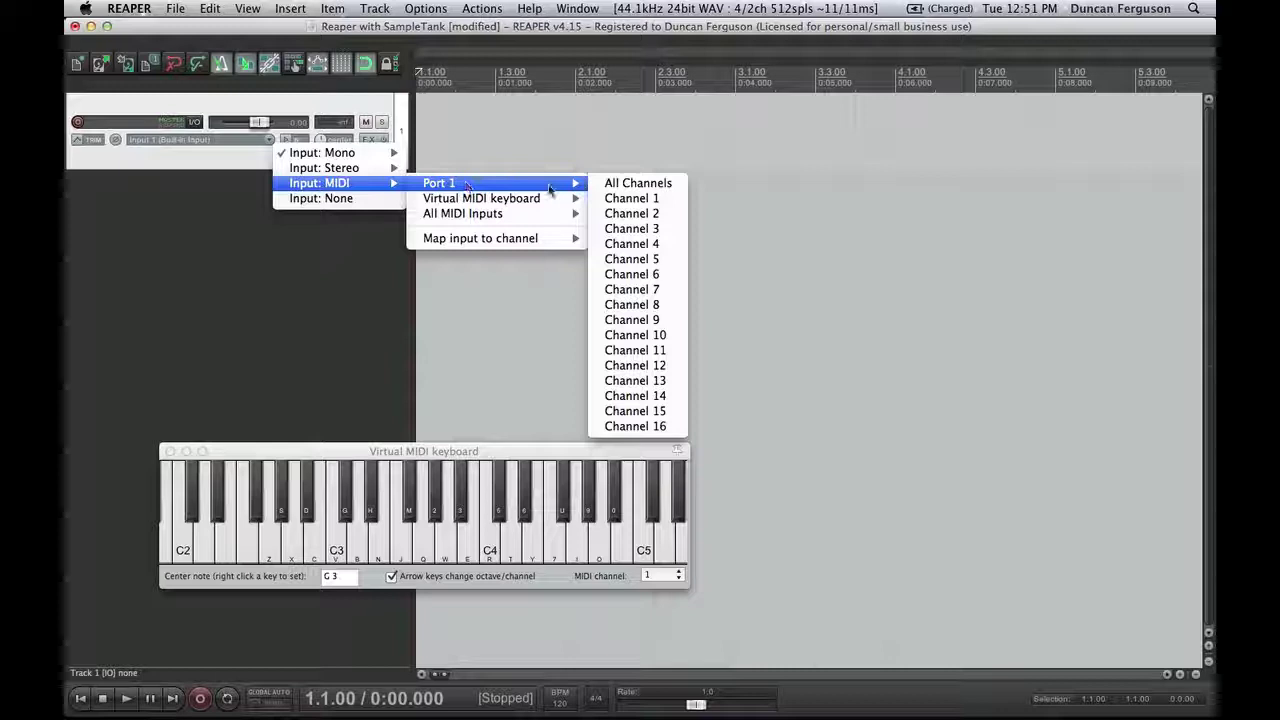
click(628, 183)
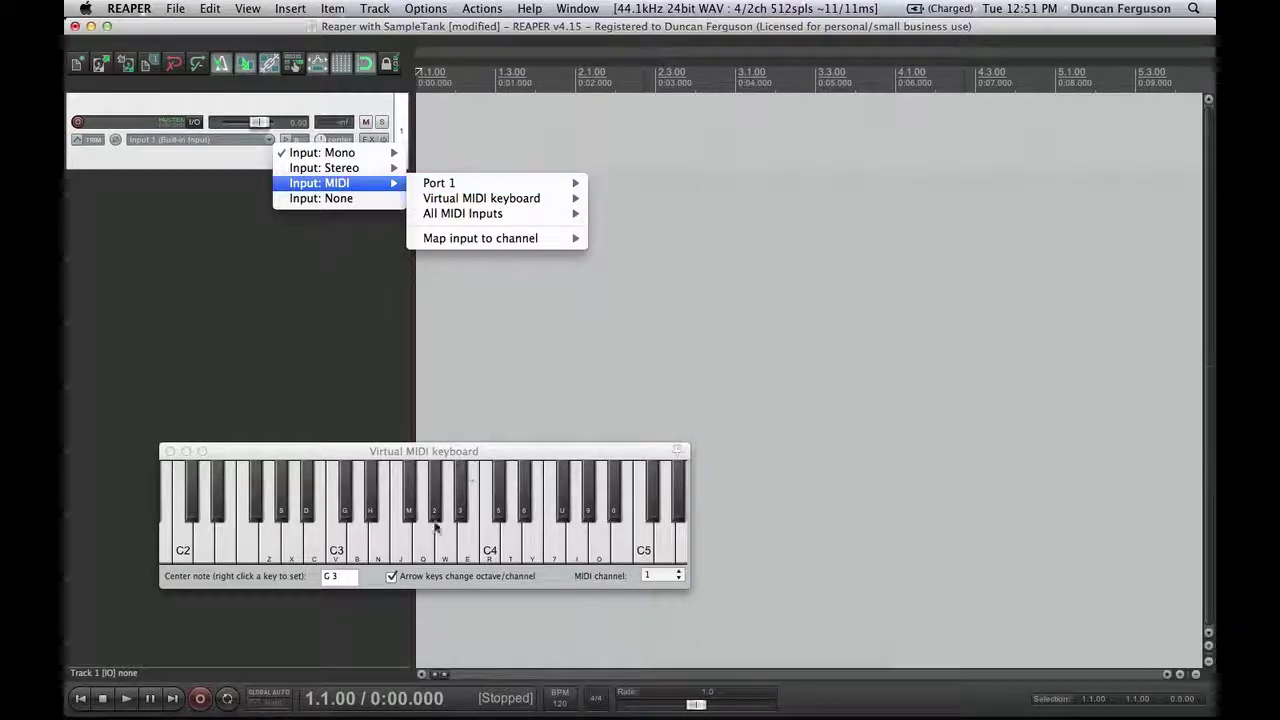
mouse_move(493, 201)
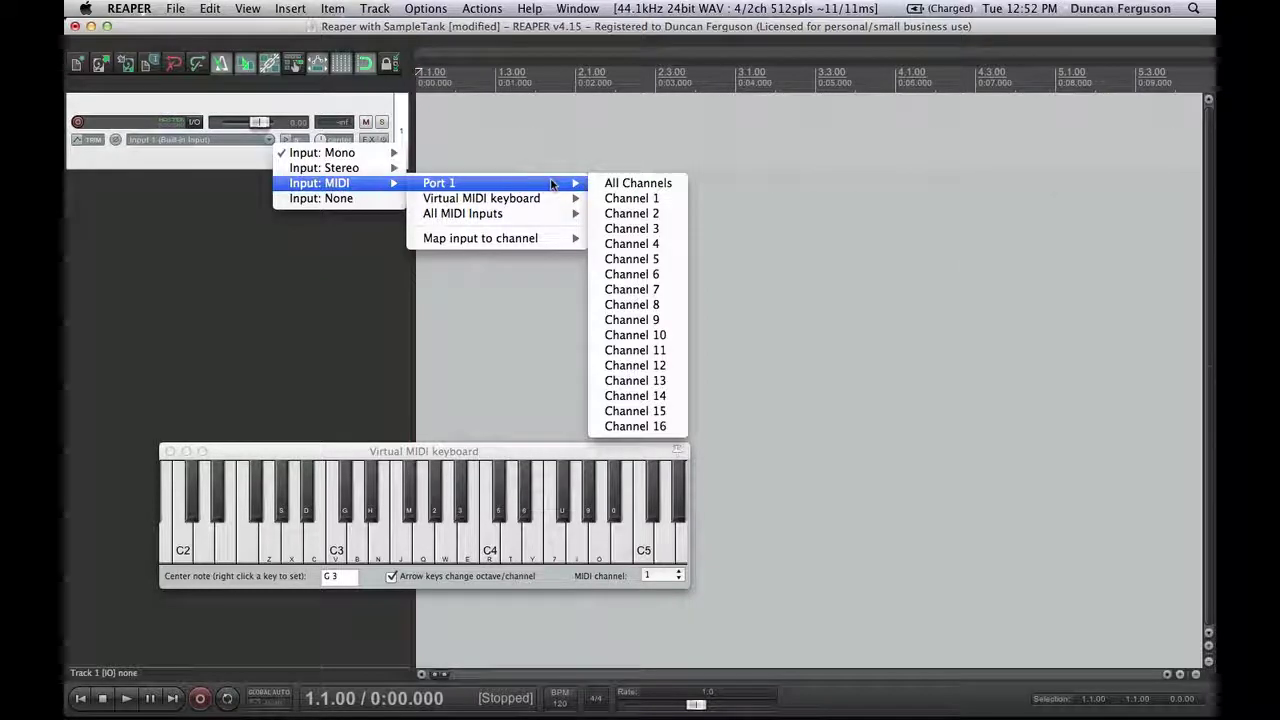
click(627, 186)
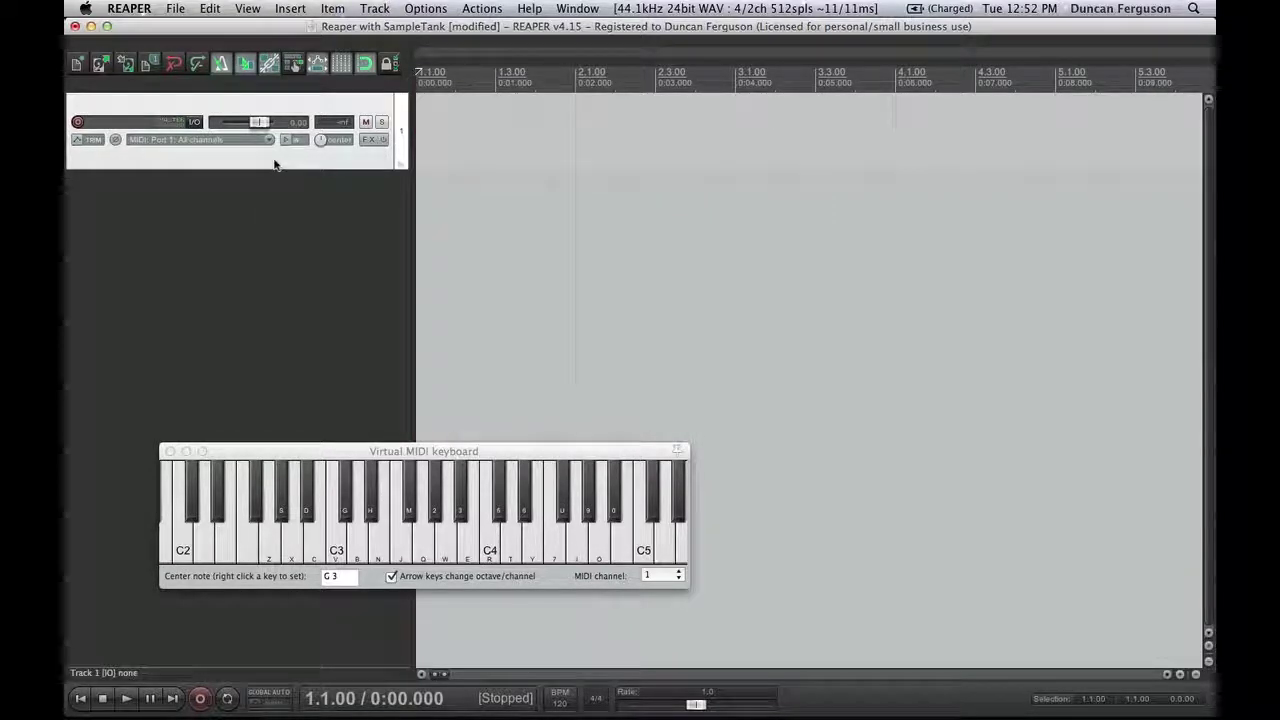
click(77, 122)
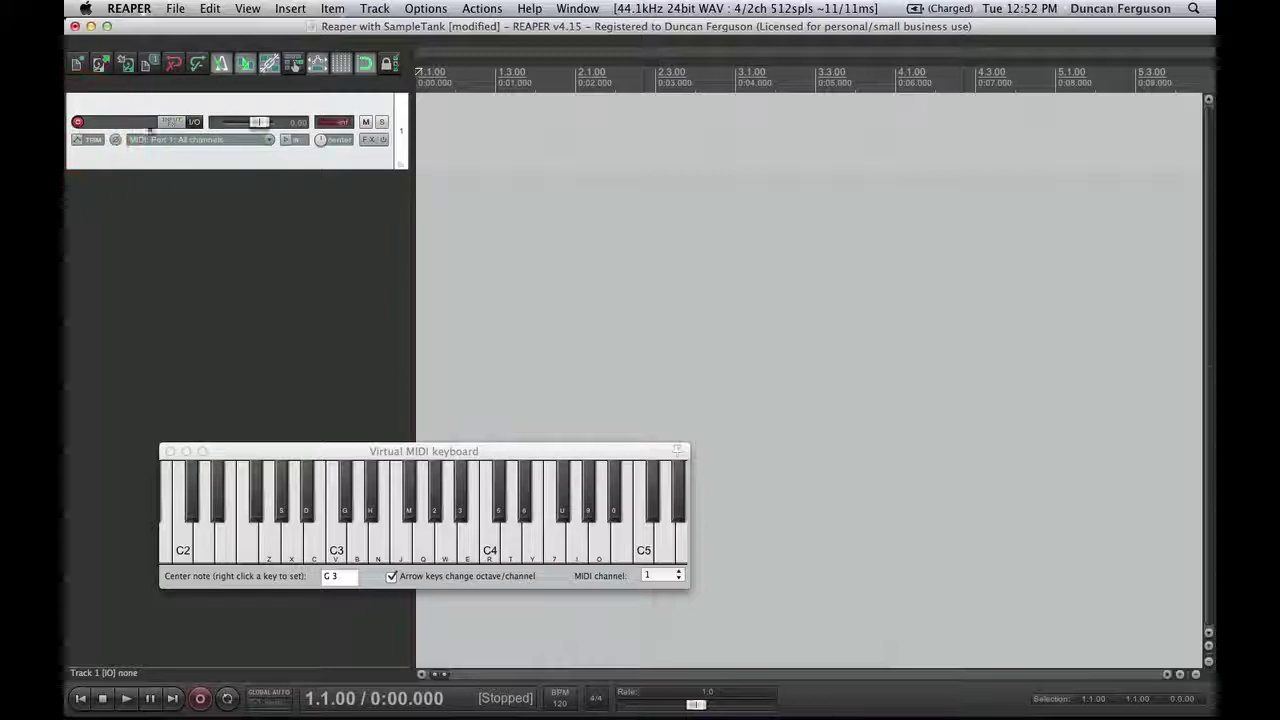
click(287, 140)
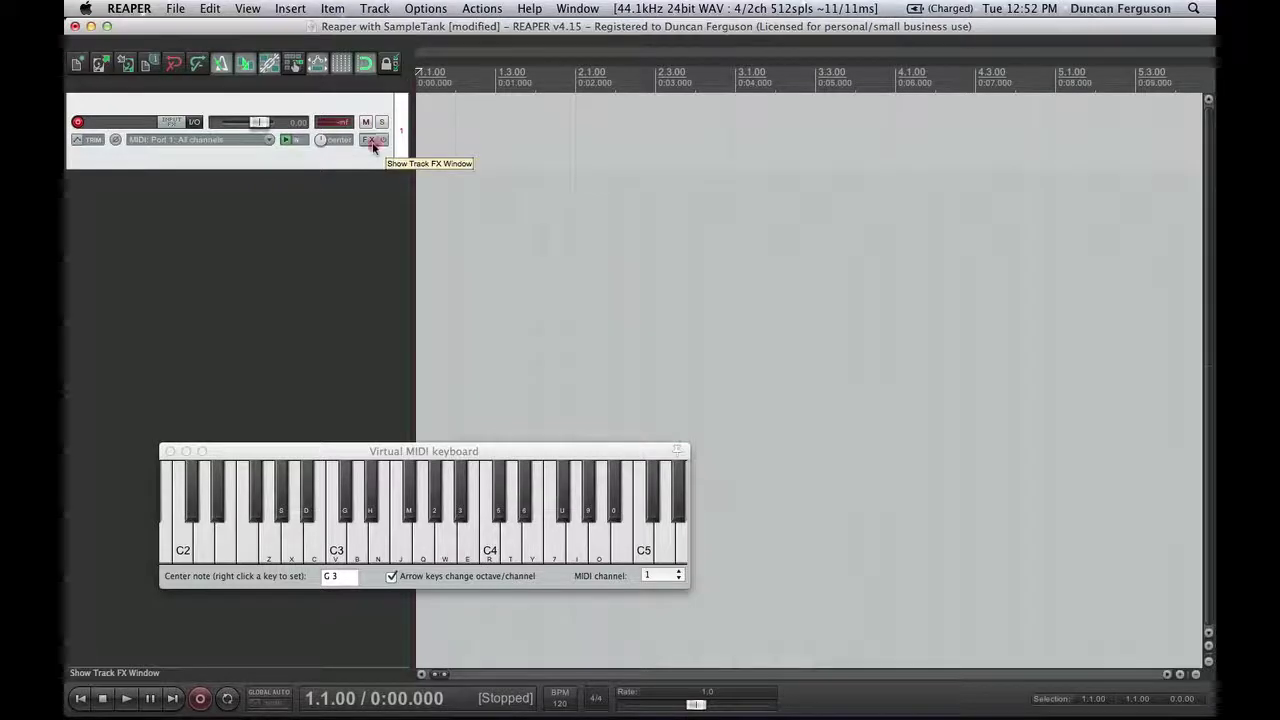
In Track 1's FX chain, pick the AUi IK Multimedia SampleTank2.x instrument
click(372, 142)
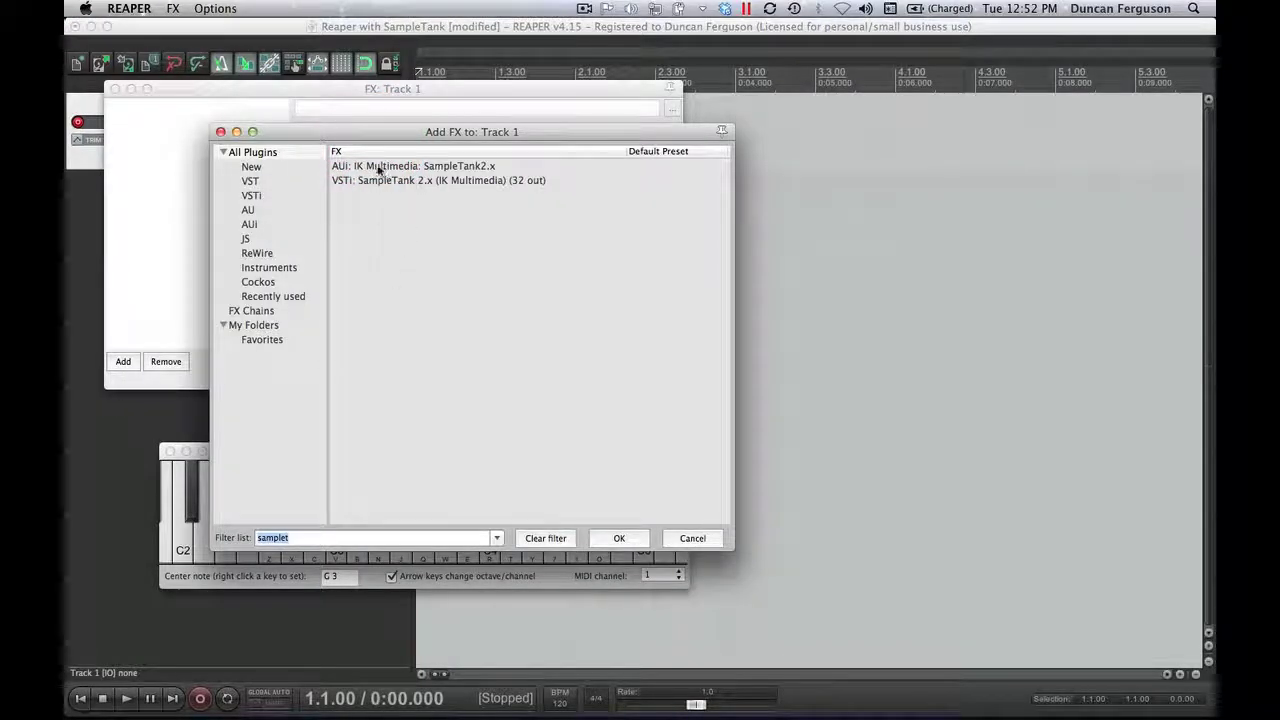
click(430, 167)
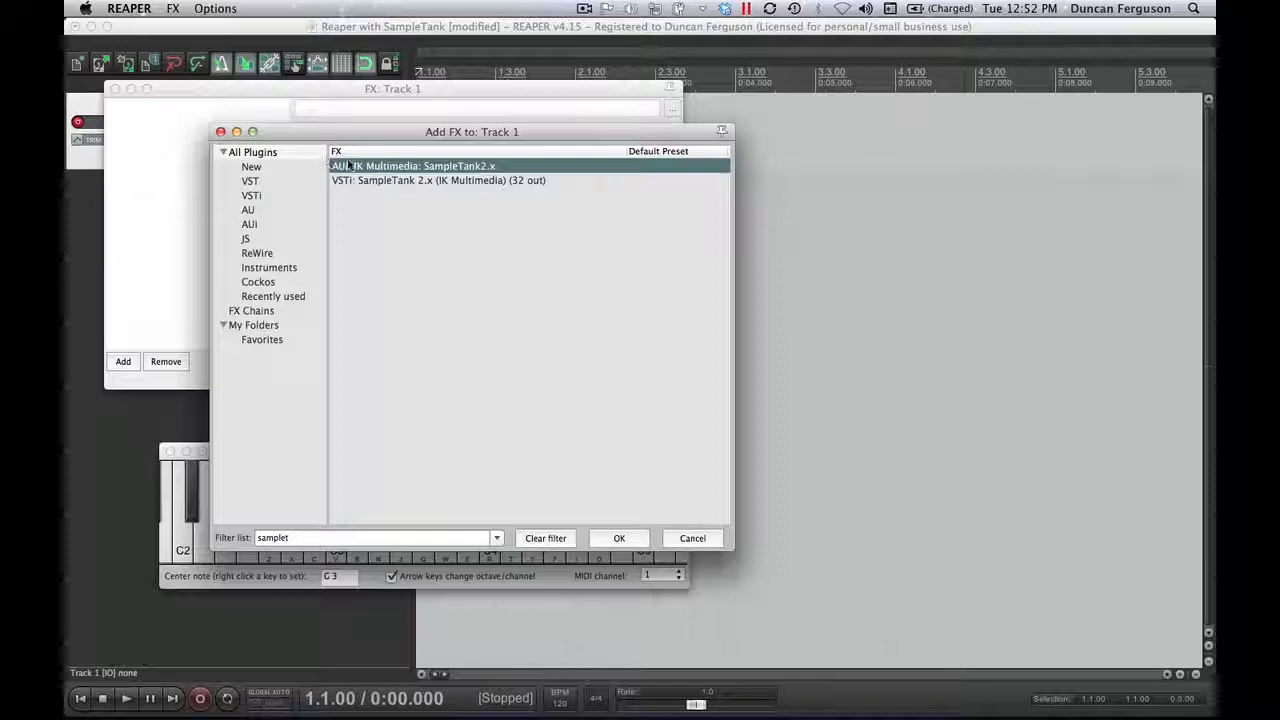
Add SampleTank 2 to Track 1, dismiss the not-authorized alert, and select part 1
click(619, 539)
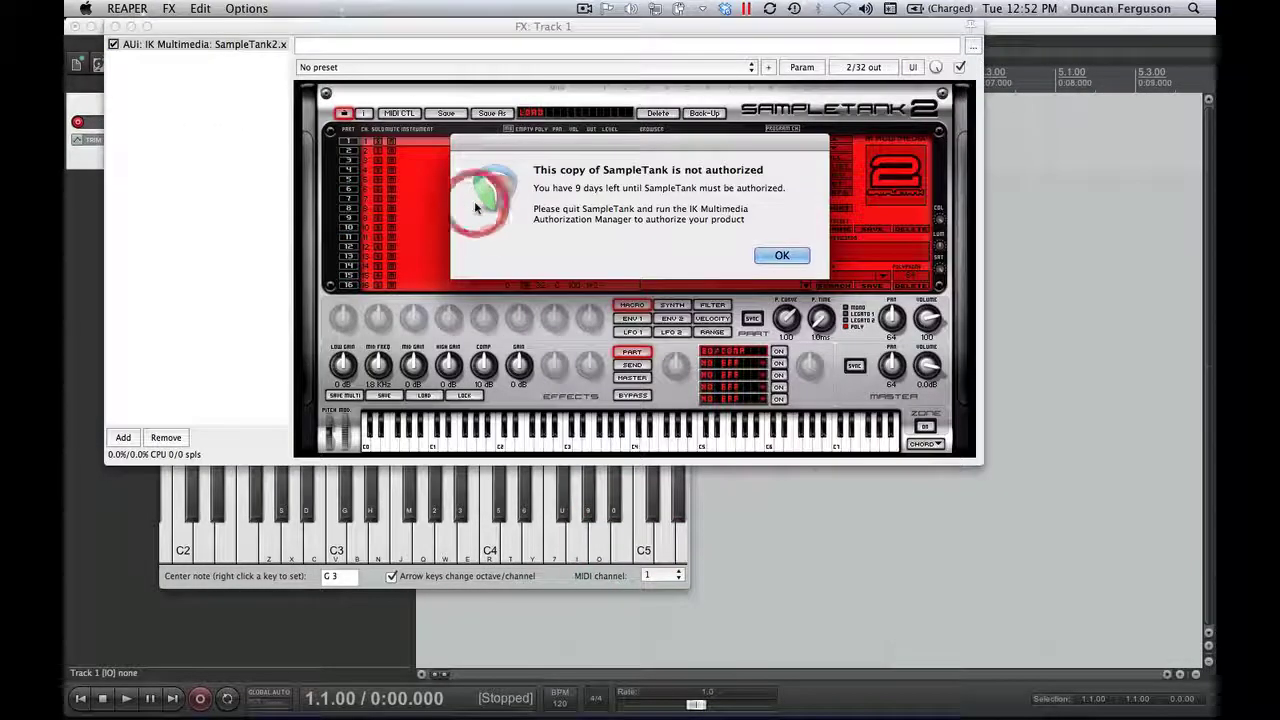
drag(716, 141, 656, 121)
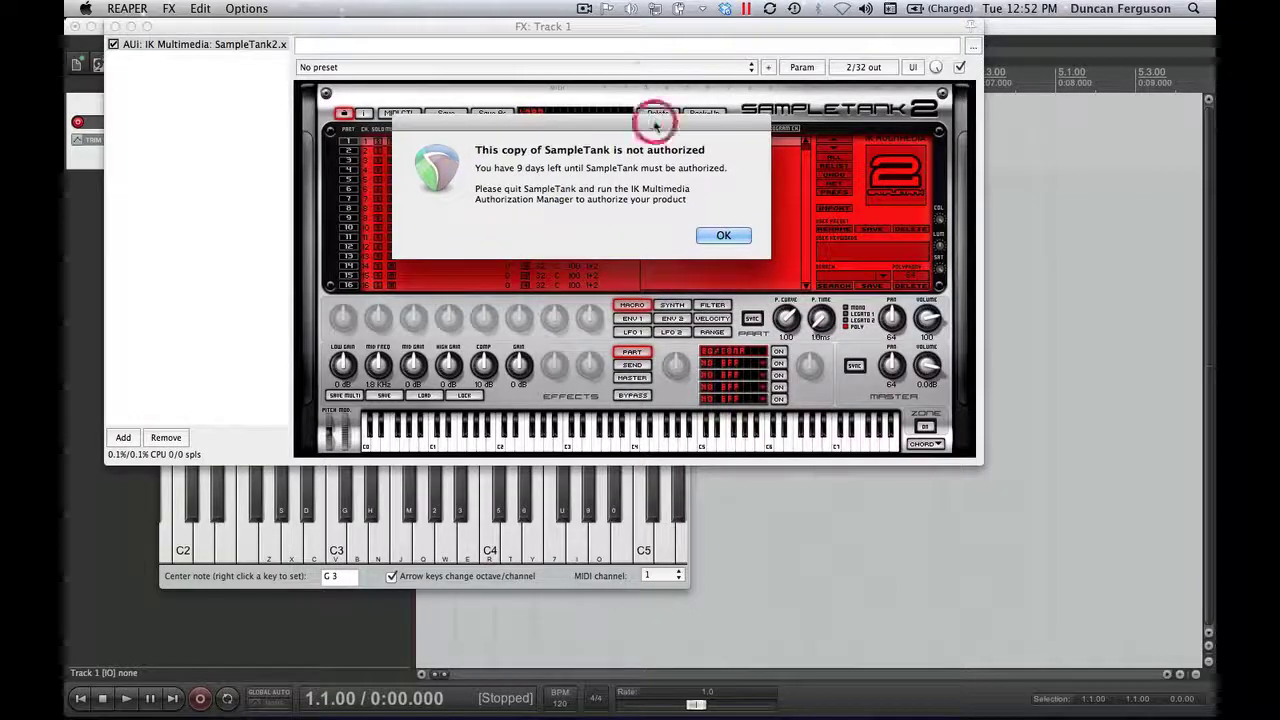
click(740, 240)
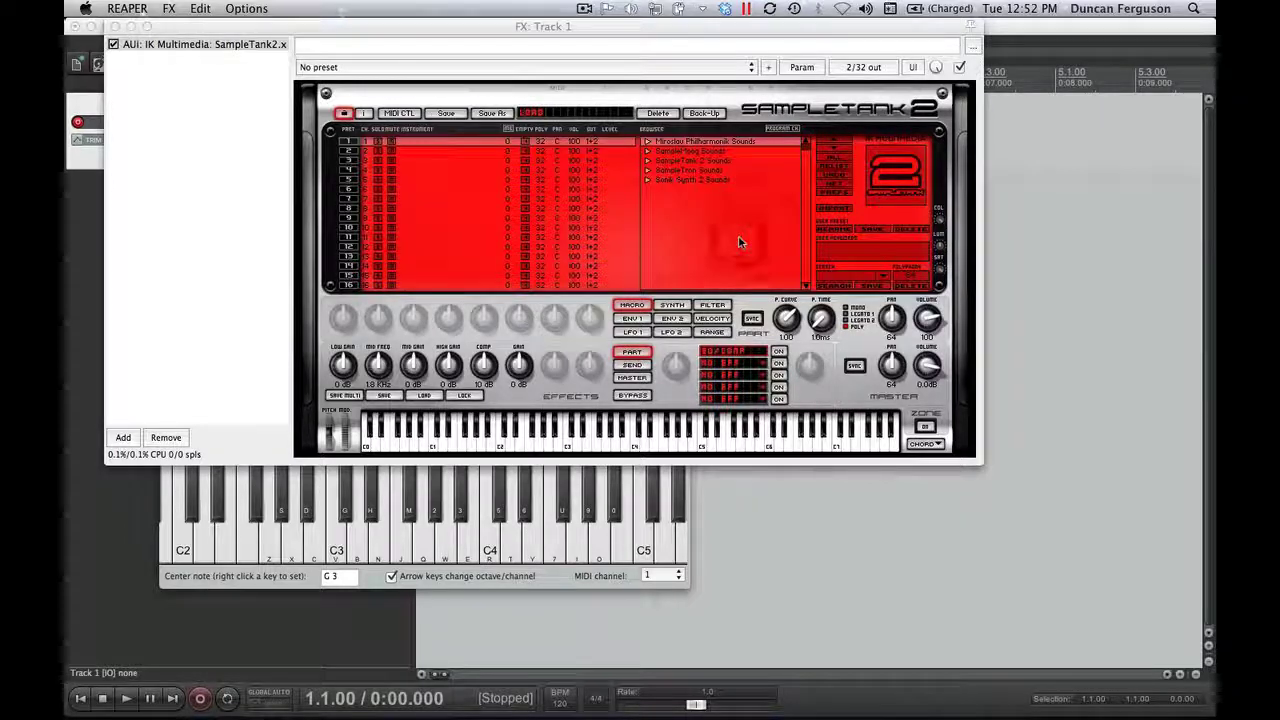
click(413, 157)
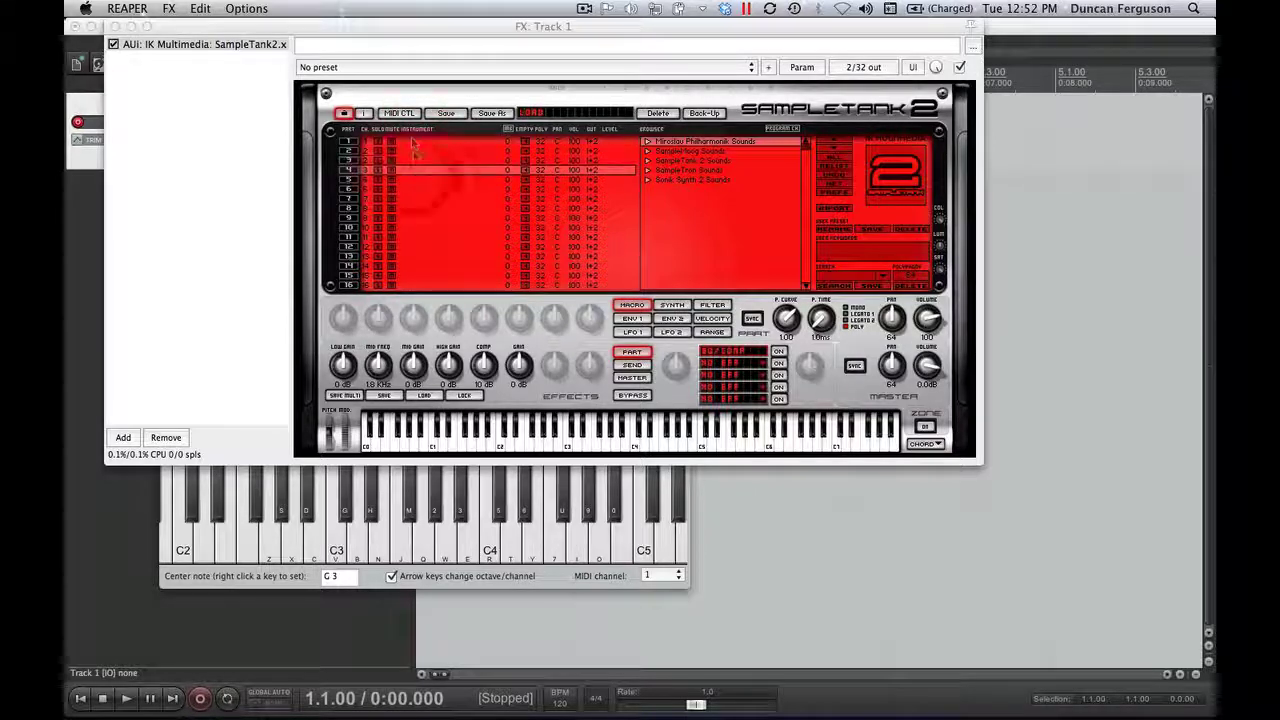
click(411, 142)
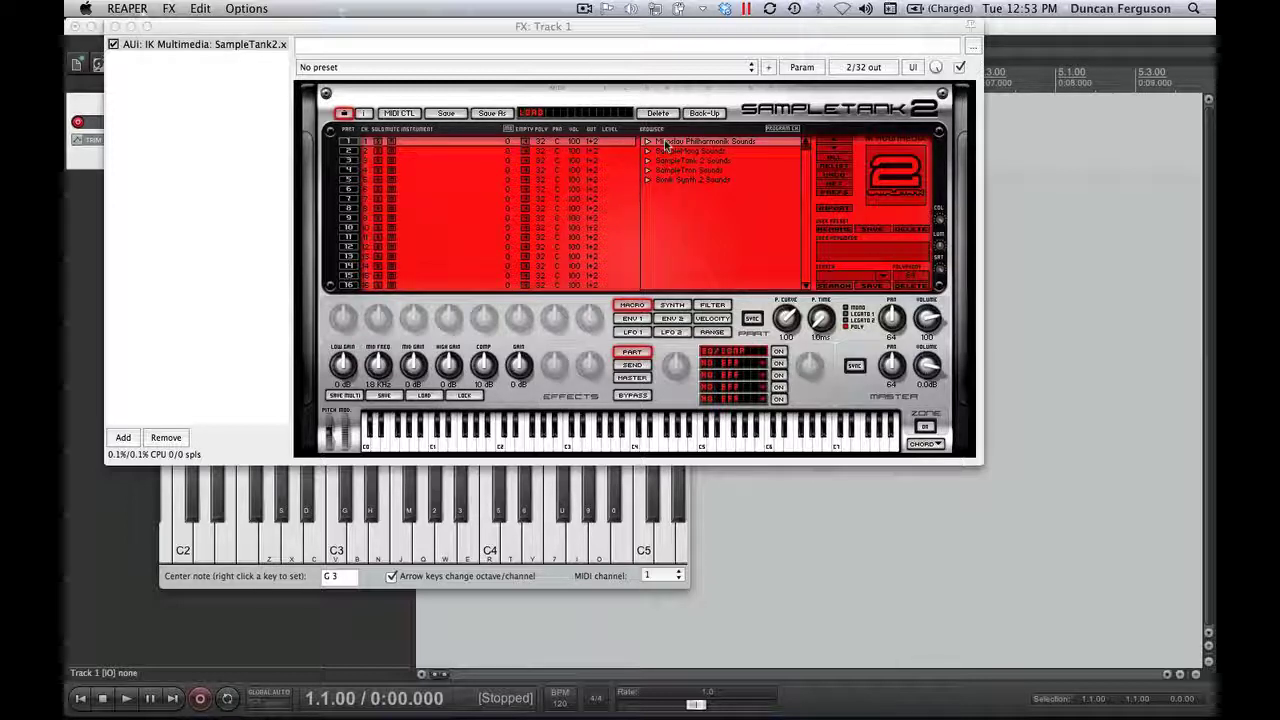
Load the Miroslav Philharmonik '23 Violins 2 LP' strings patch into part 1, then select part 2
double_click(744, 144)
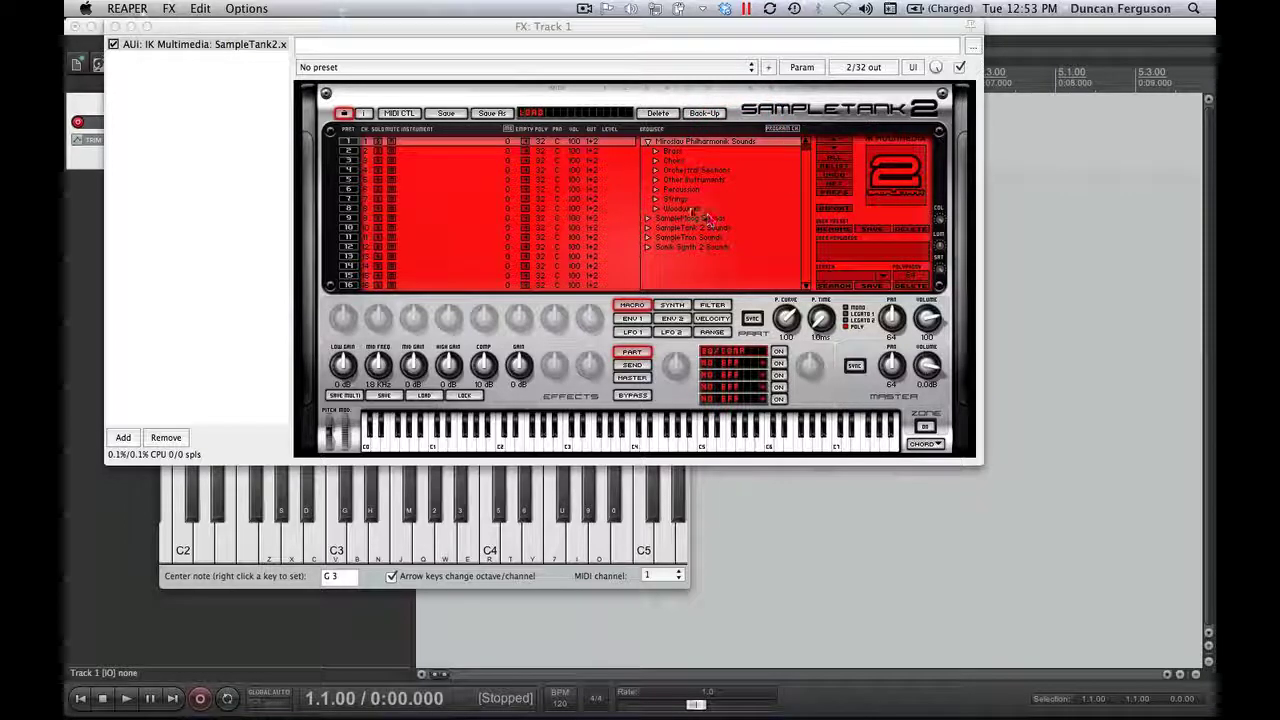
double_click(676, 199)
double_click(692, 208)
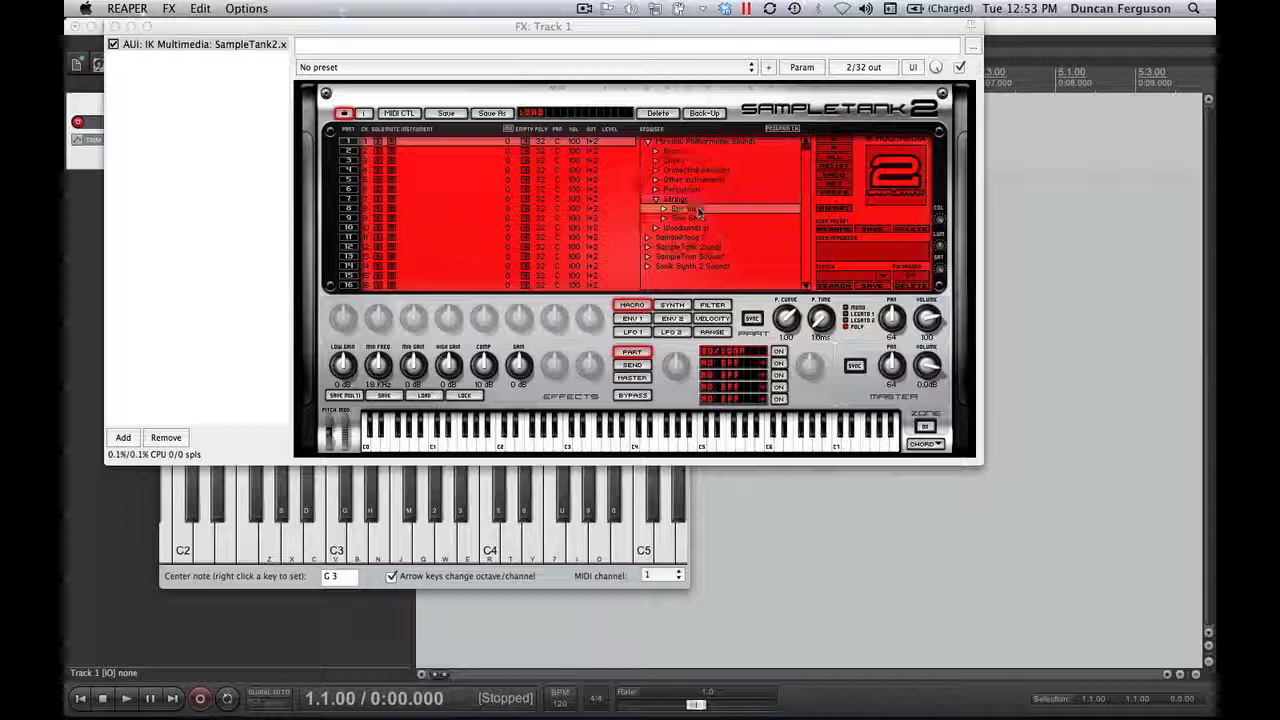
double_click(695, 218)
double_click(710, 237)
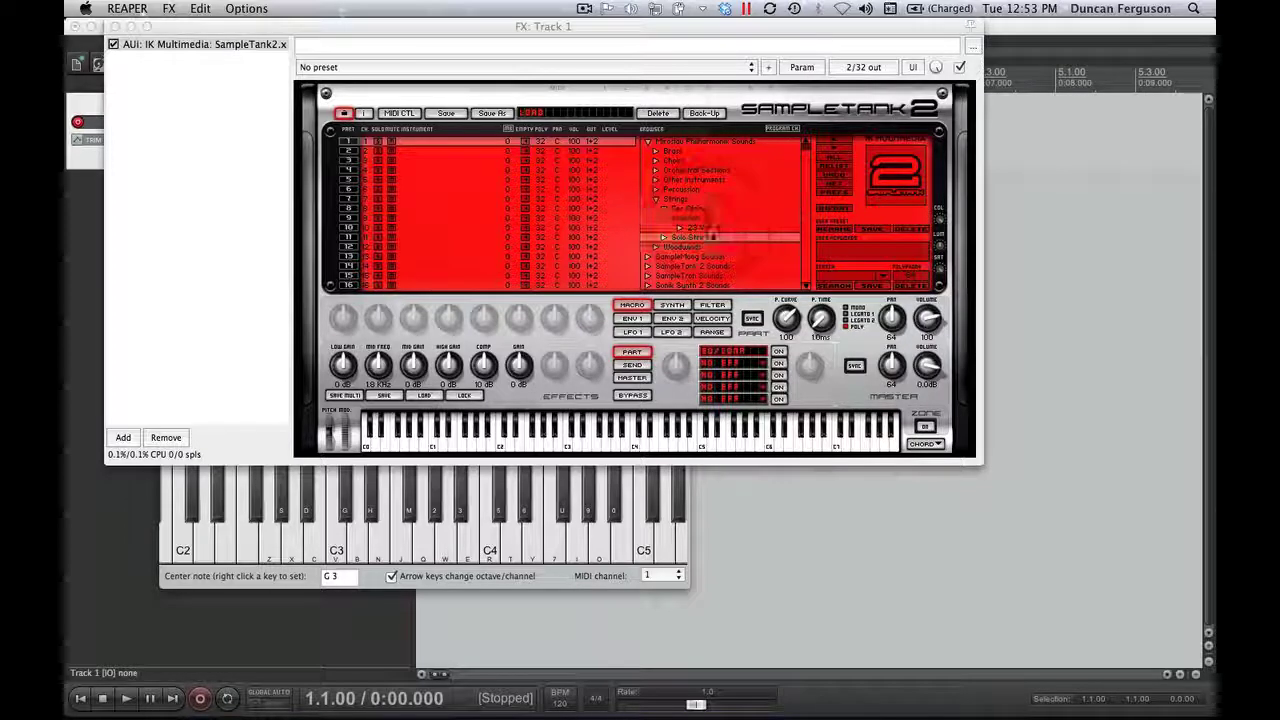
double_click(703, 228)
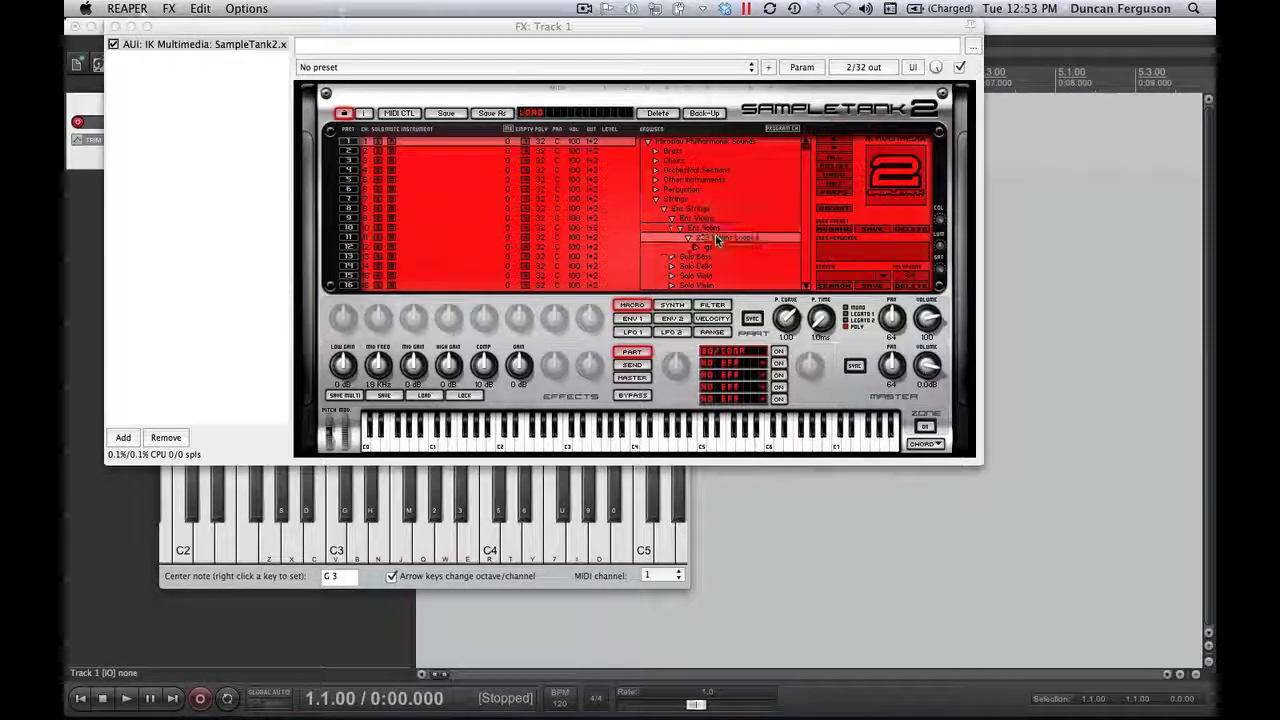
double_click(722, 238)
double_click(723, 246)
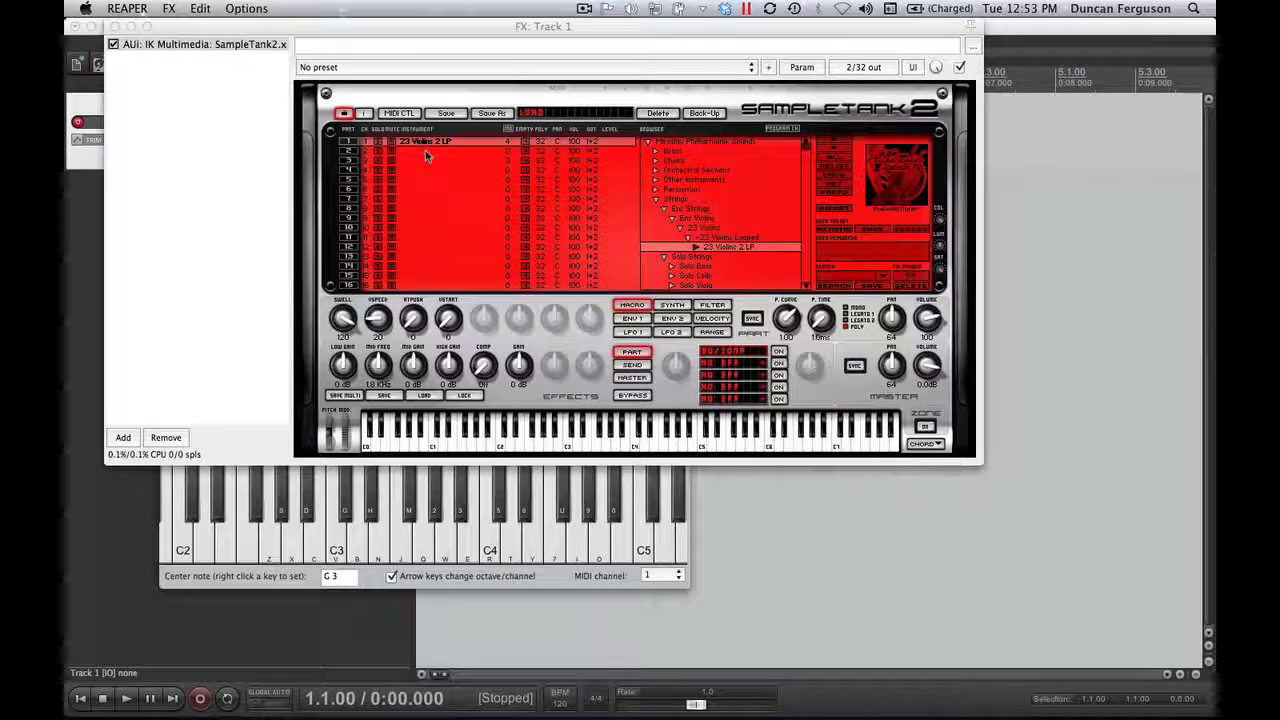
click(425, 150)
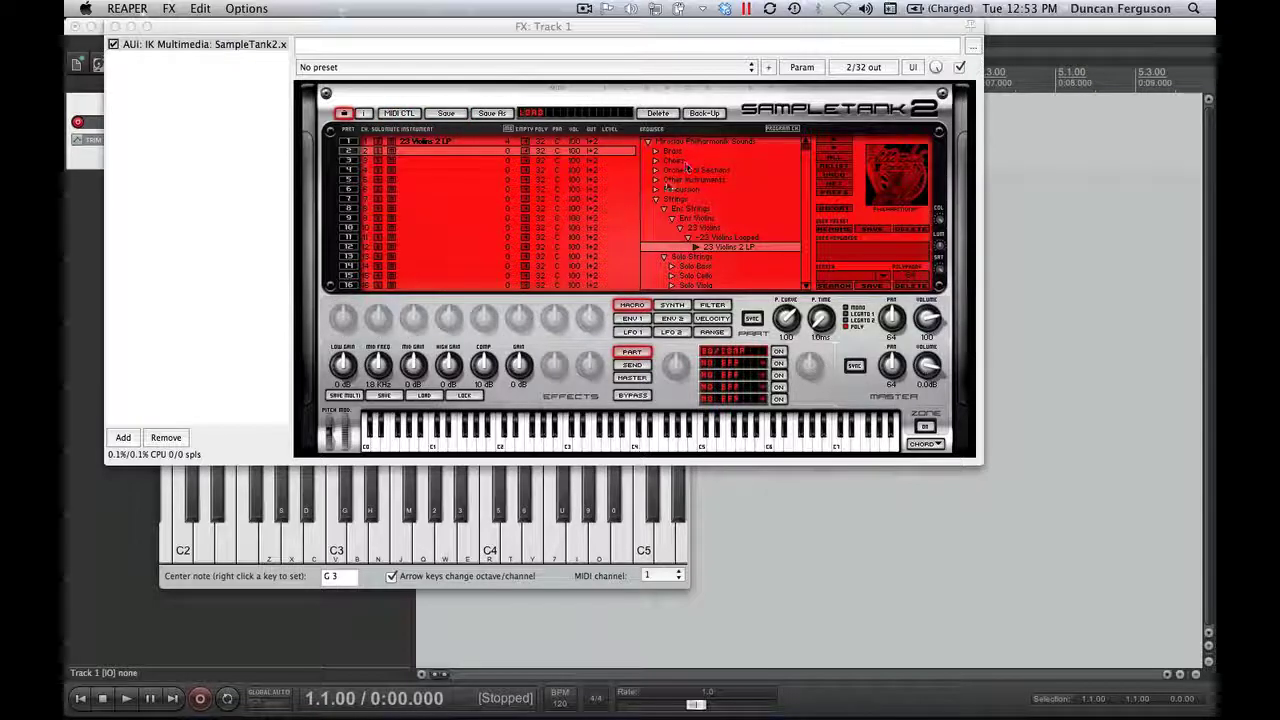
Load the Brass > Ens French Horns 'French Horns # LP' patch into part 2
double_click(675, 199)
click(672, 152)
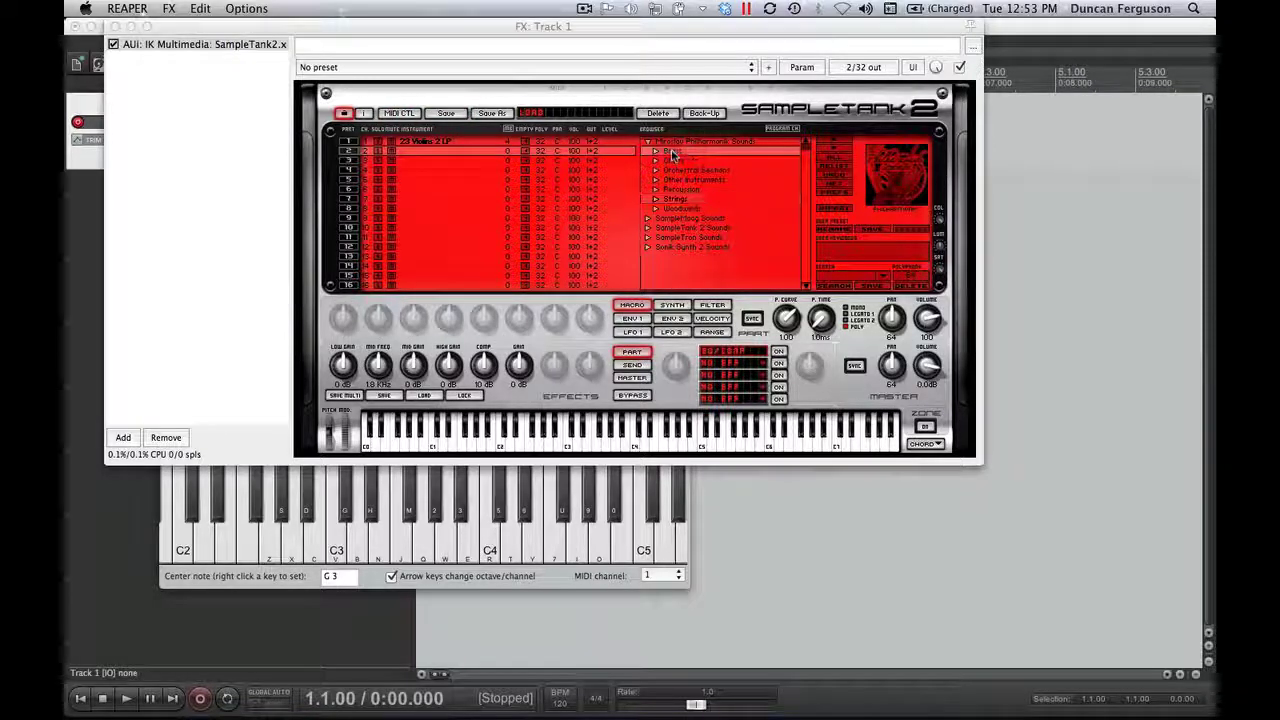
double_click(672, 152)
double_click(688, 160)
double_click(706, 170)
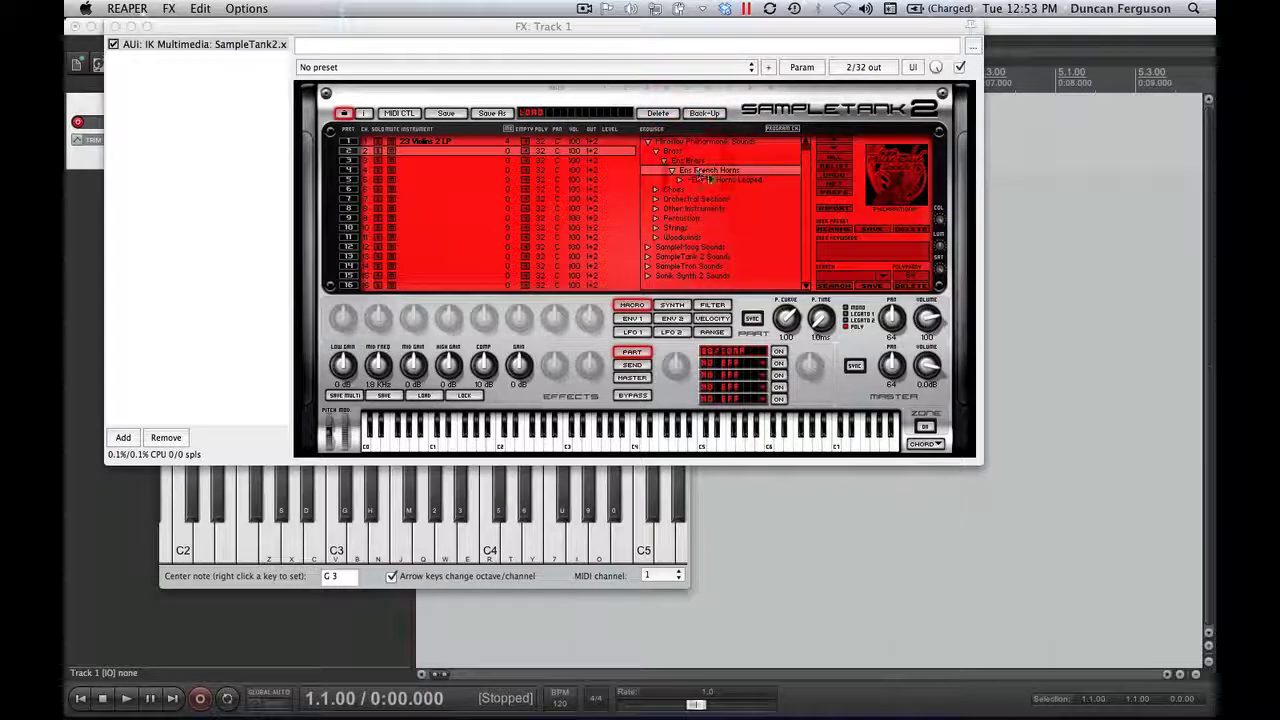
double_click(709, 178)
double_click(726, 190)
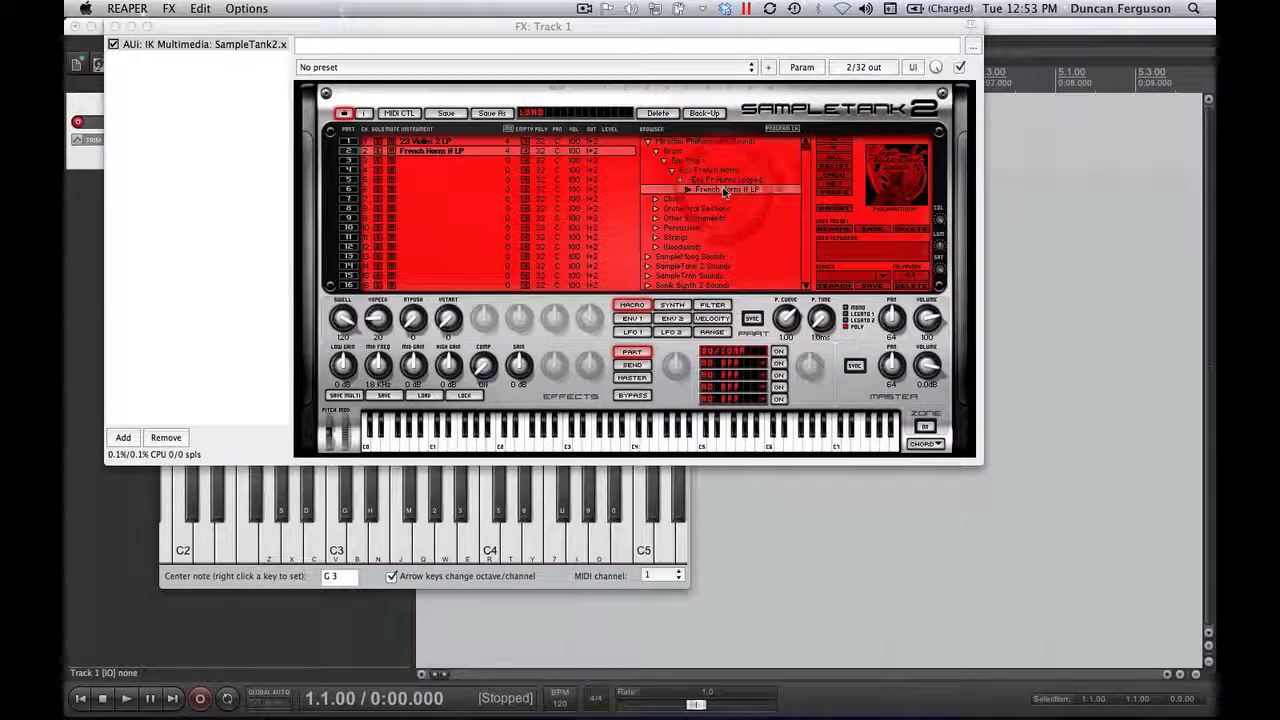
Audition the horns, then the part 1 violins, on the on-screen keyboard
click(605, 440)
click(584, 445)
click(645, 445)
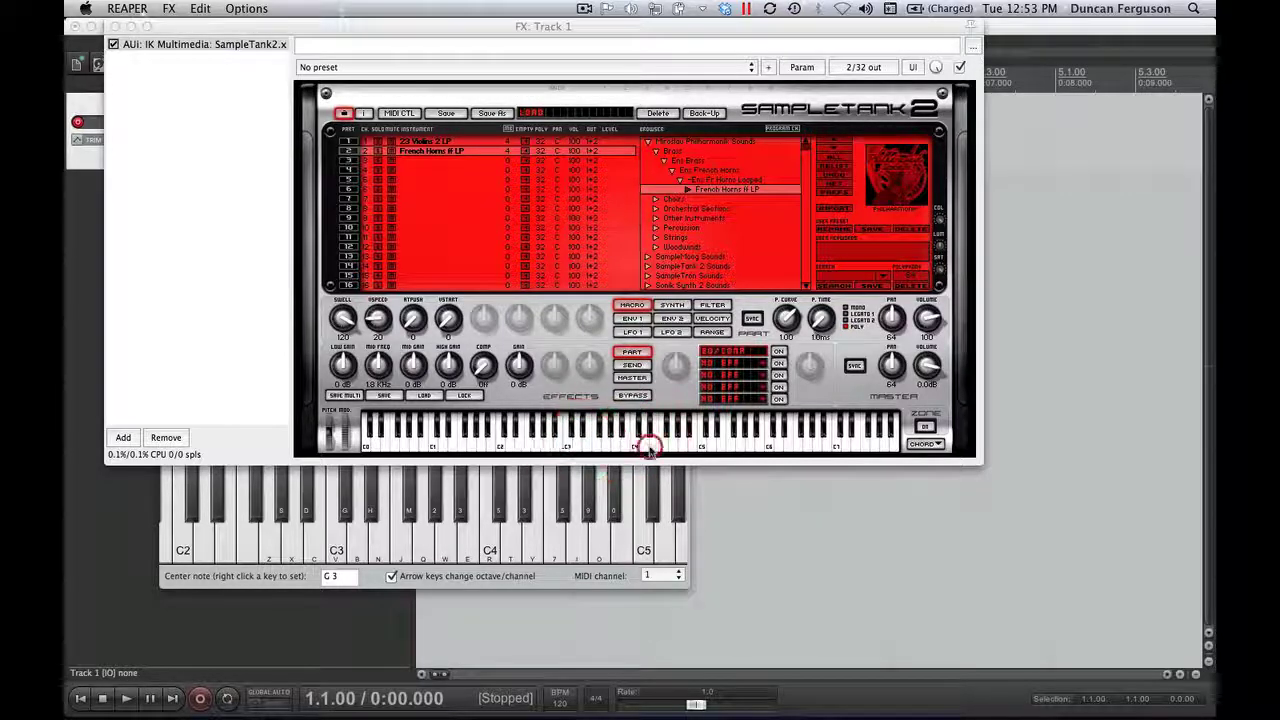
click(485, 142)
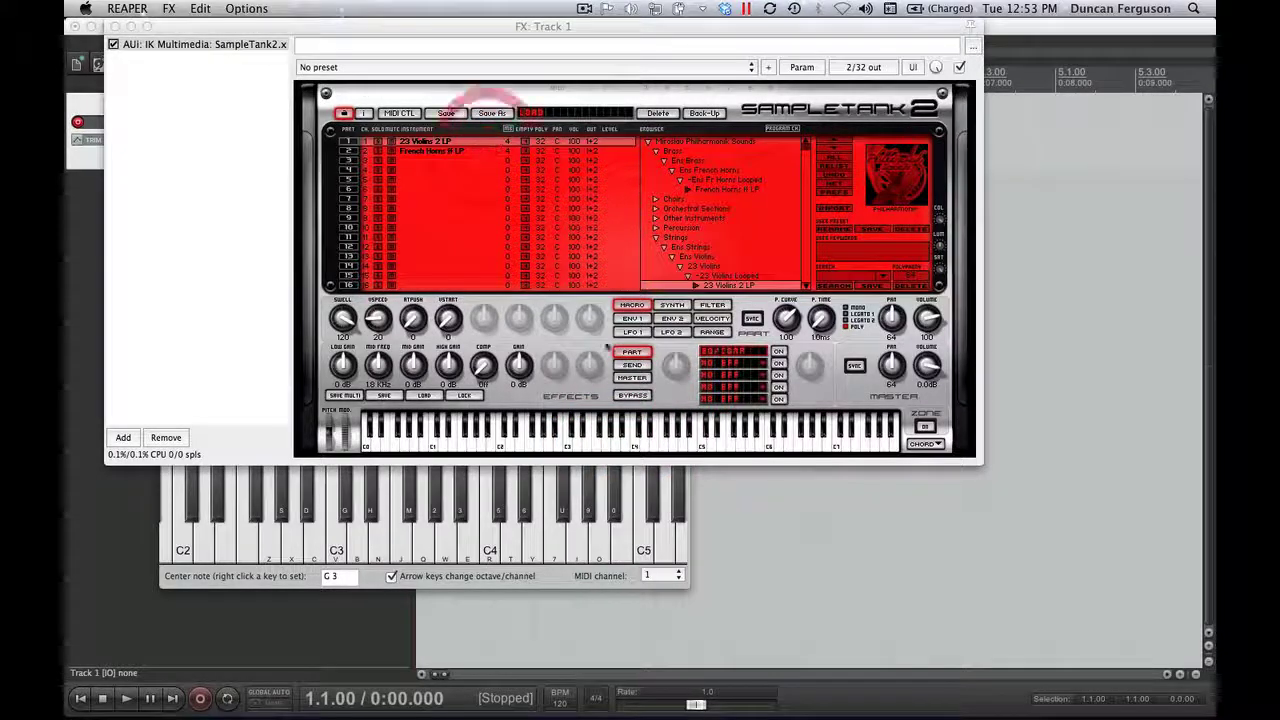
click(606, 444)
click(572, 440)
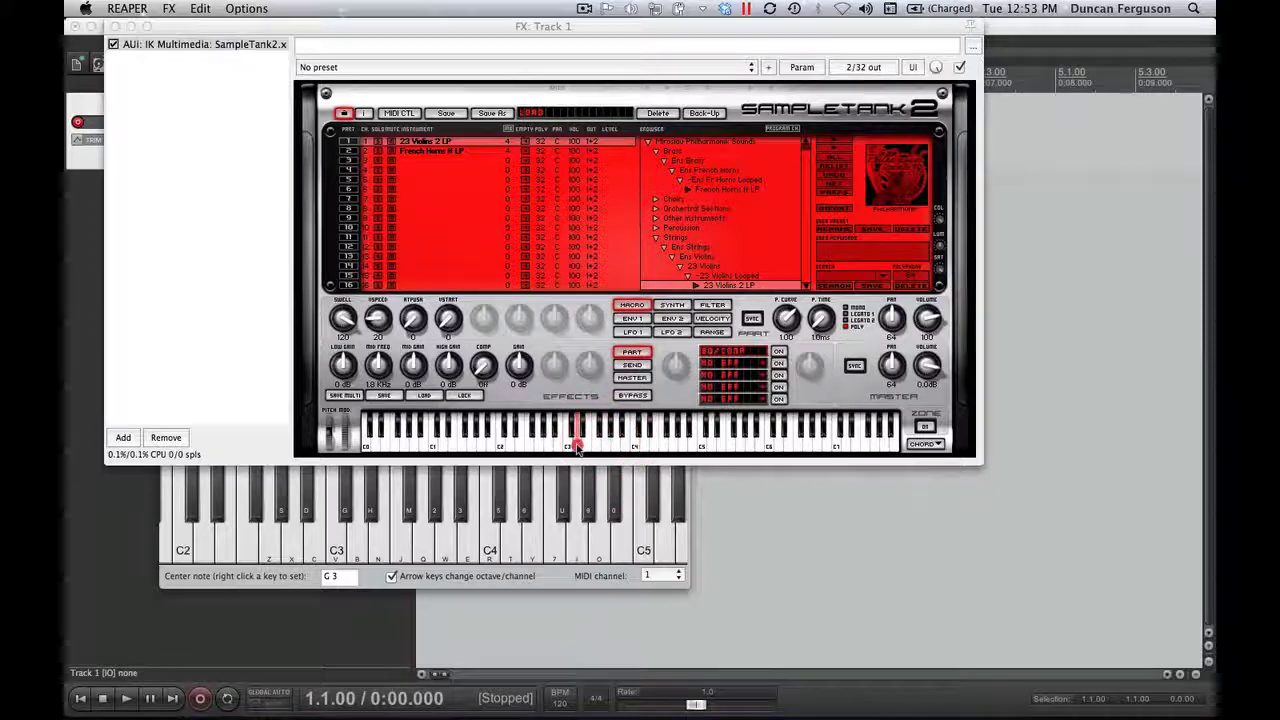
click(578, 448)
Close the SampleTank 2 FX window to return to REAPER's main session
click(115, 27)
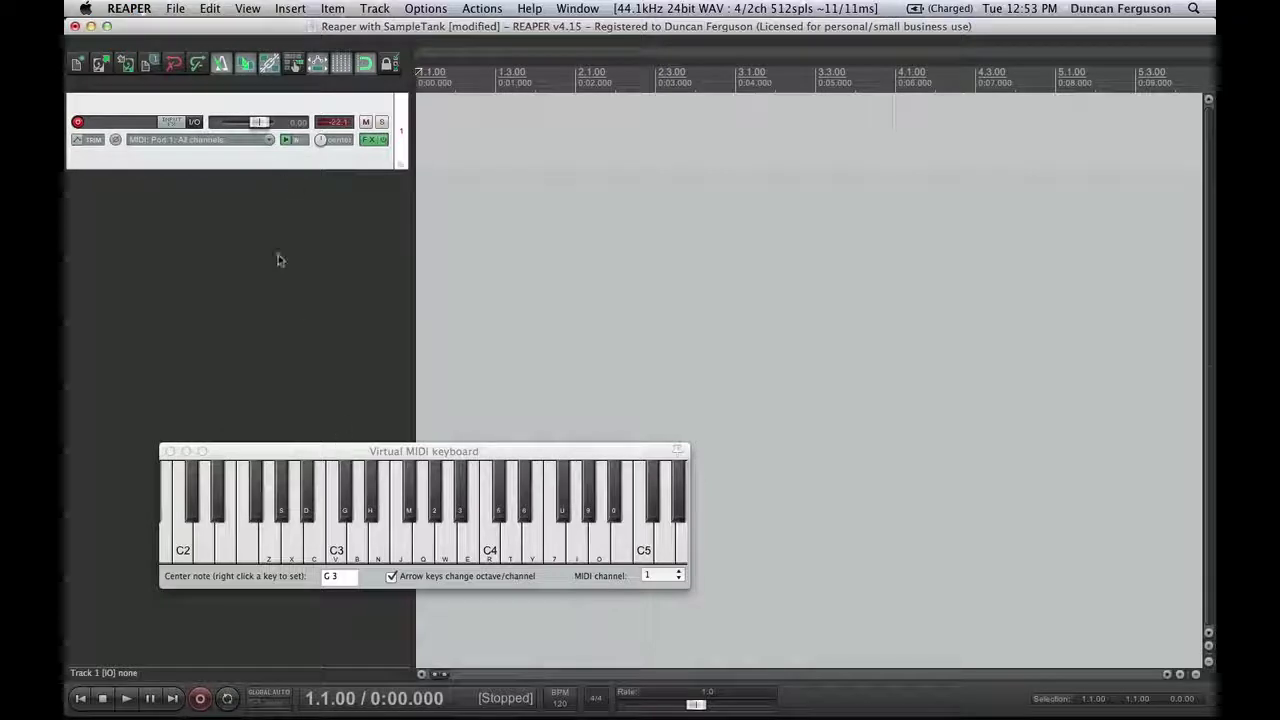
click(231, 155)
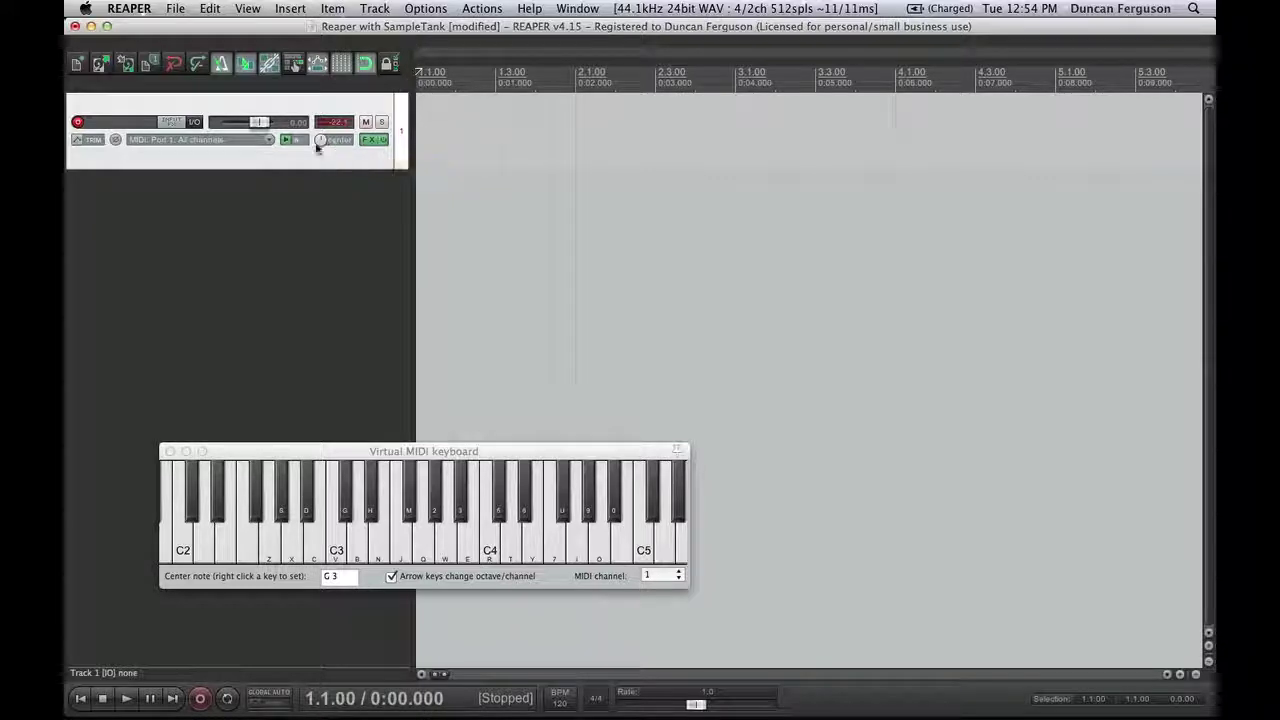
Rename Track 1 to 'violins'
double_click(124, 124)
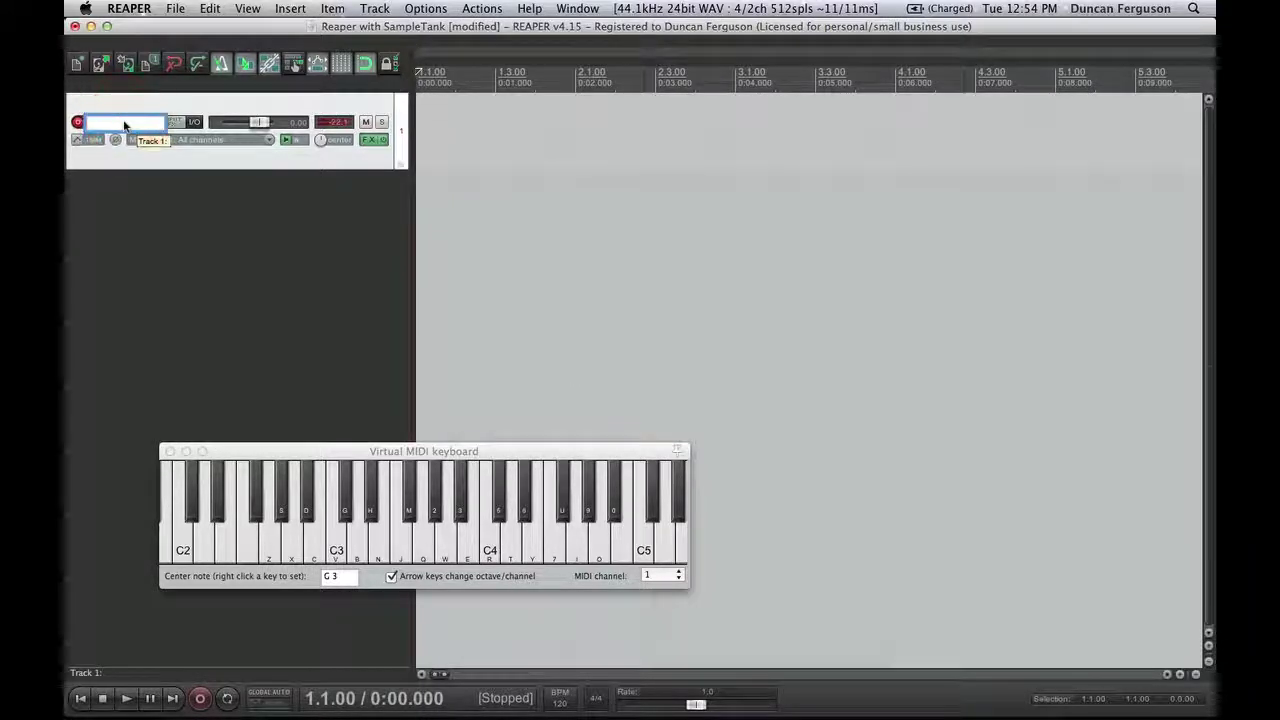
text(violins)
key(Return)
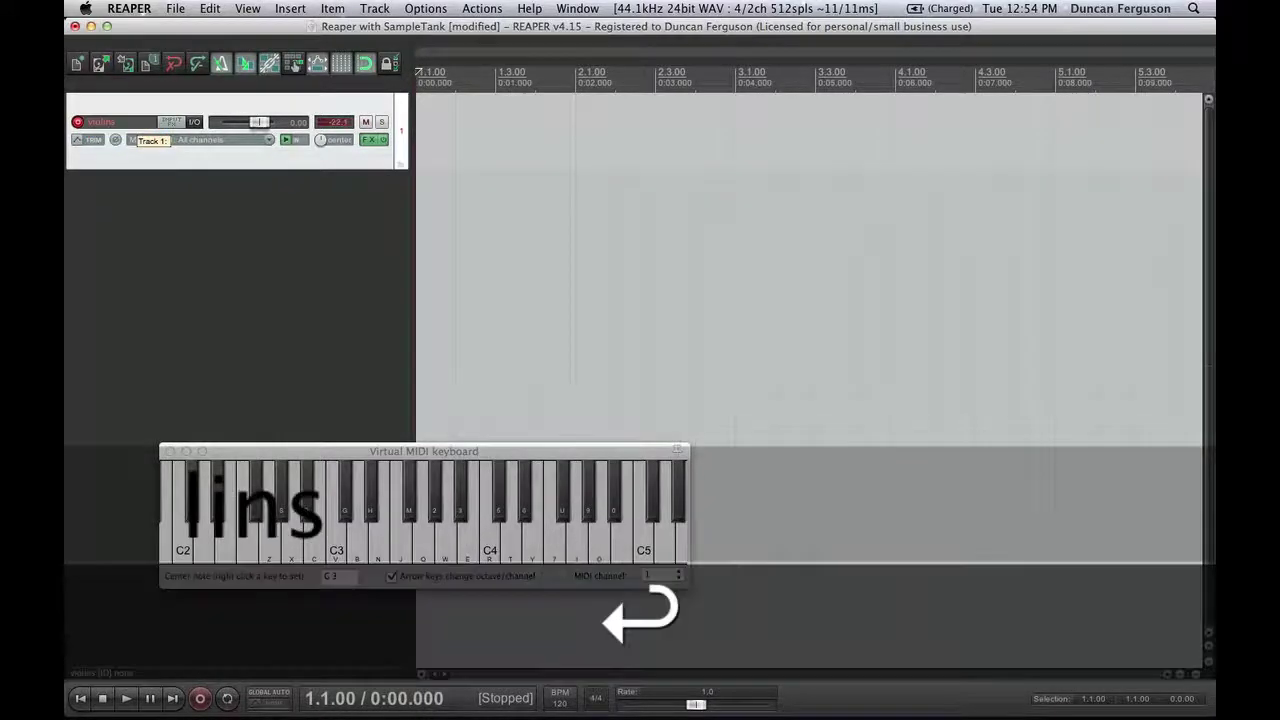
Add a second track named 'brass' and arm it for recording
double_click(233, 190)
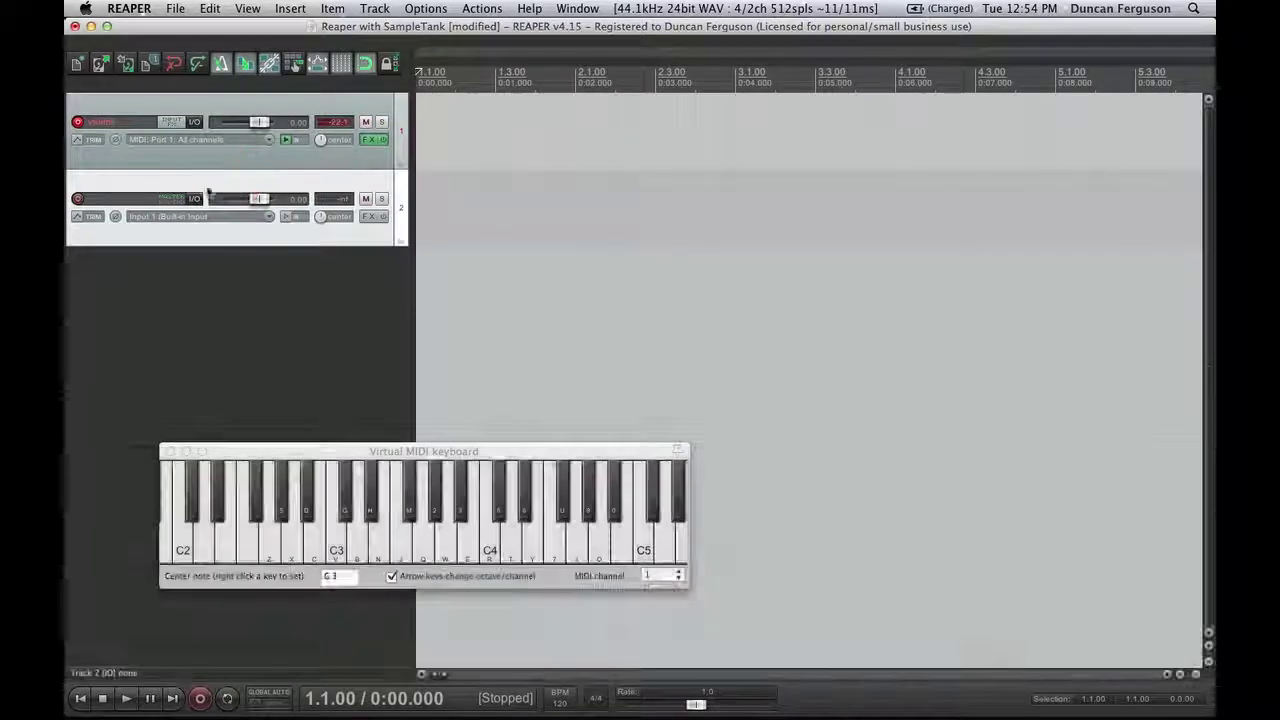
double_click(115, 205)
text(brass)
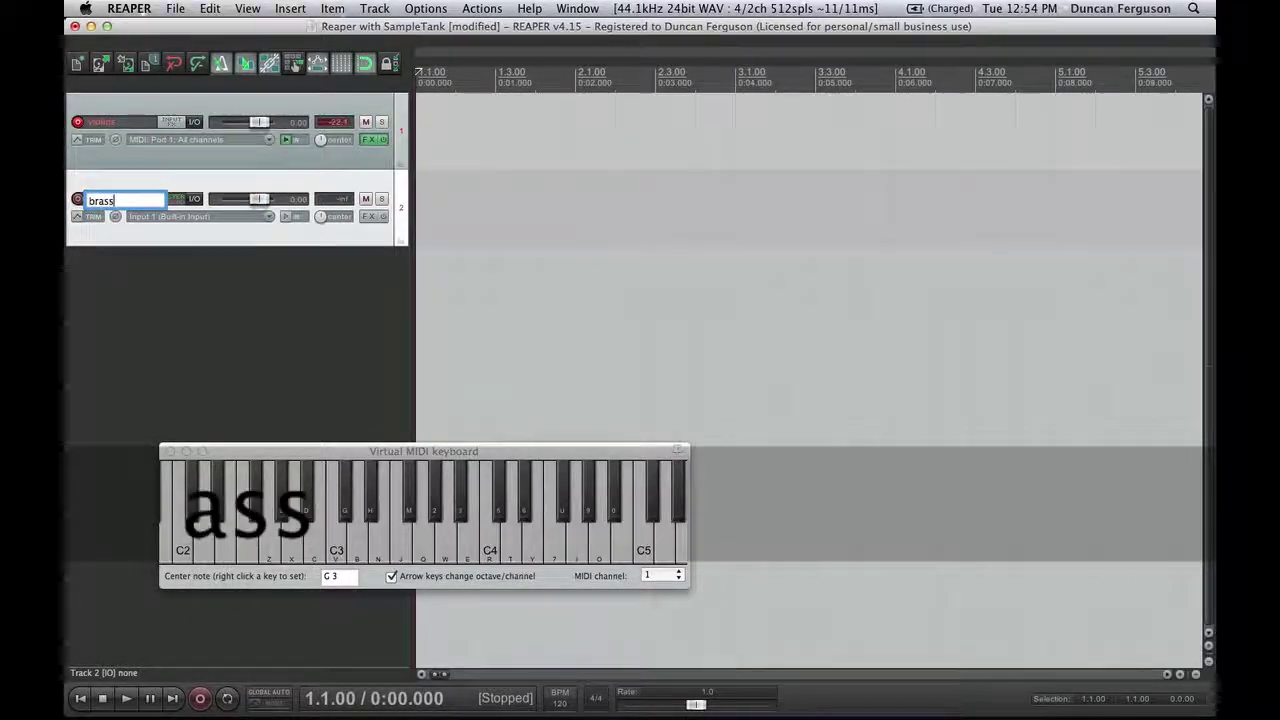
key(Return)
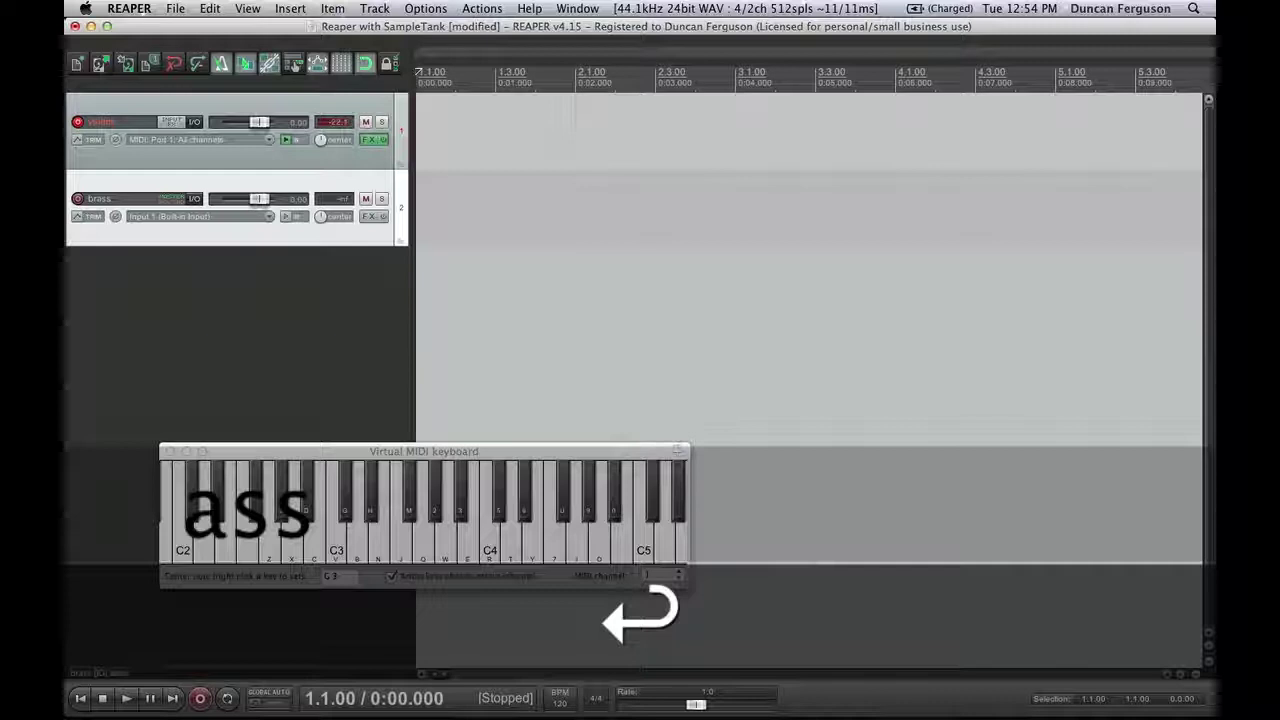
click(78, 199)
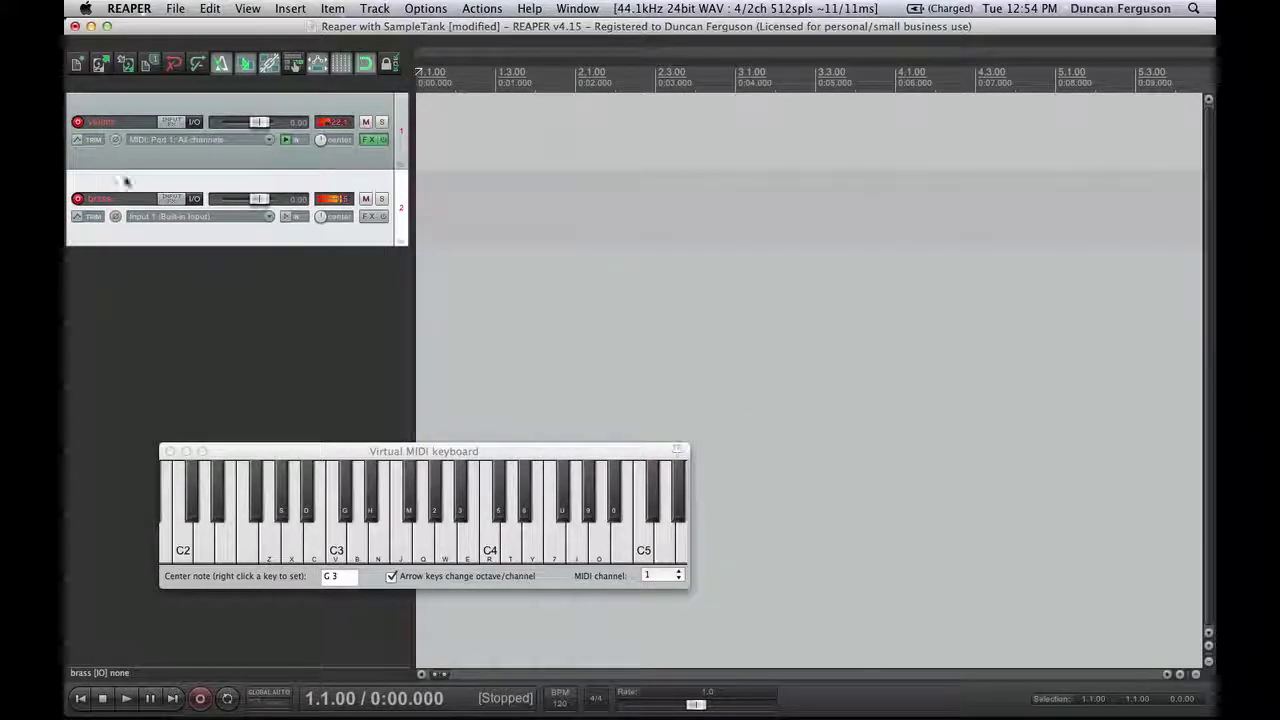
Set brass input to MIDI Port 1 all channels, disarm violins, and enable brass monitoring
click(268, 221)
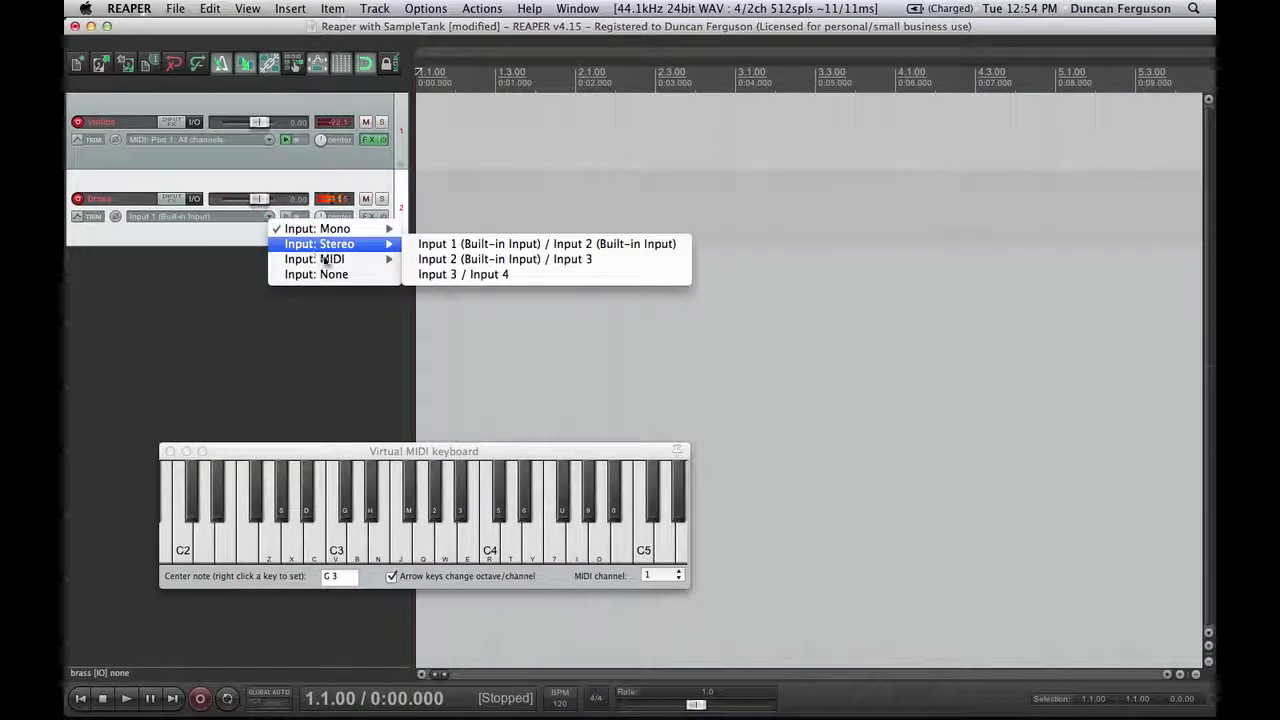
mouse_move(335, 260)
mouse_move(459, 265)
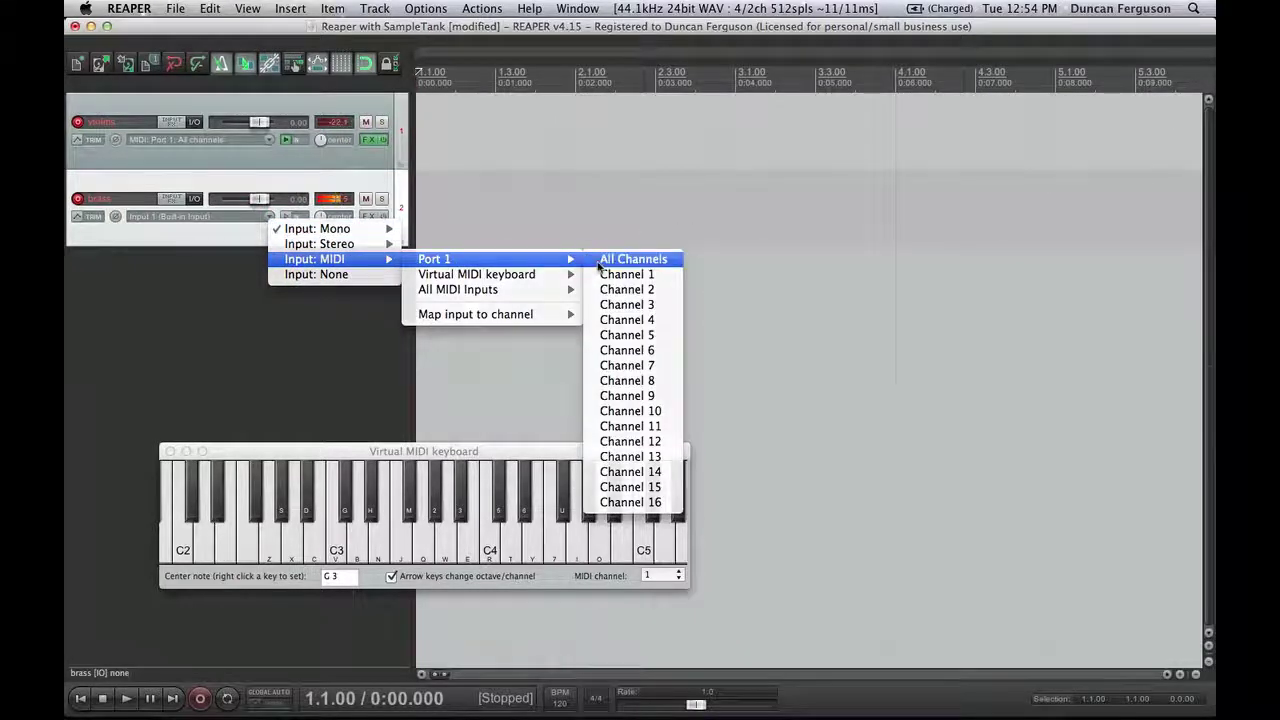
click(602, 260)
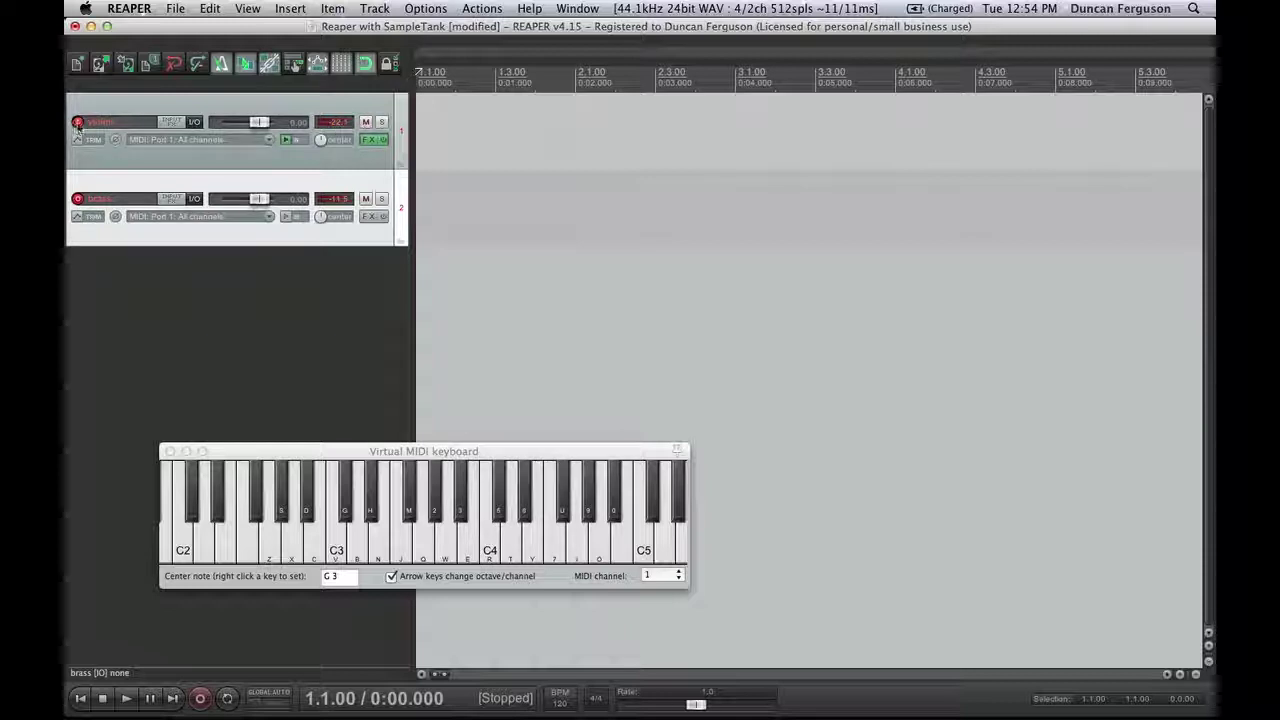
click(77, 122)
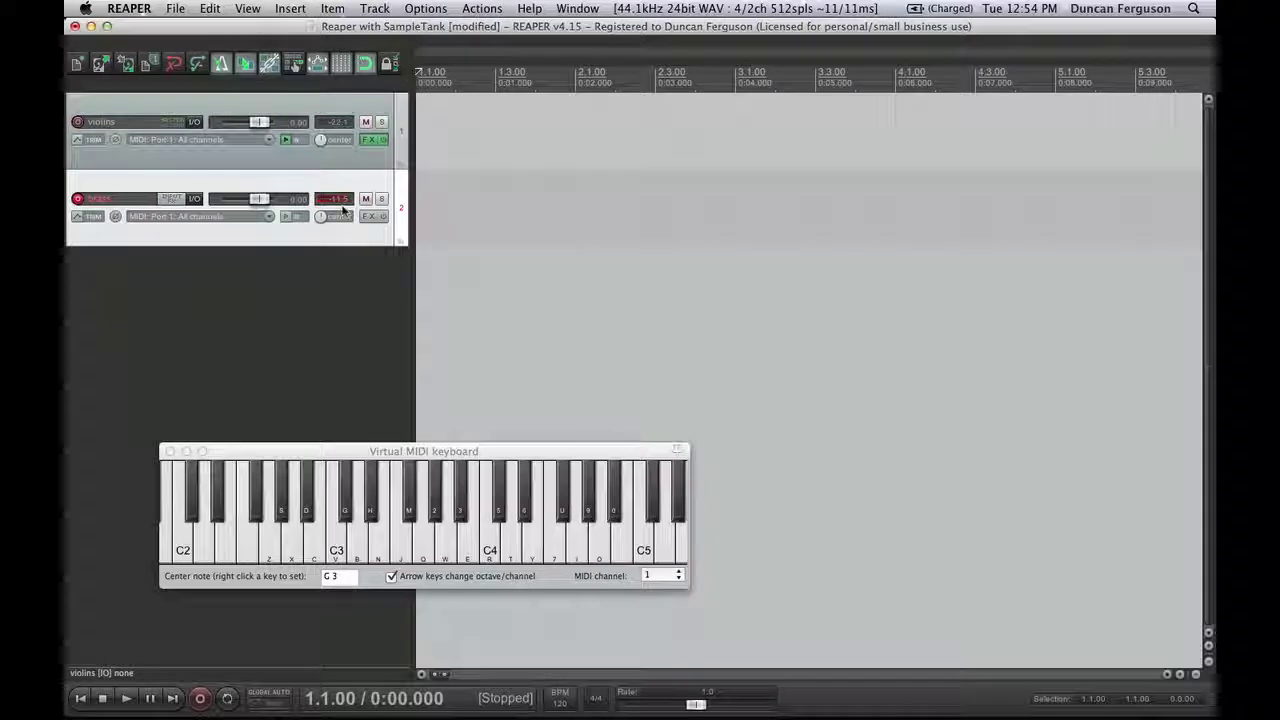
click(288, 218)
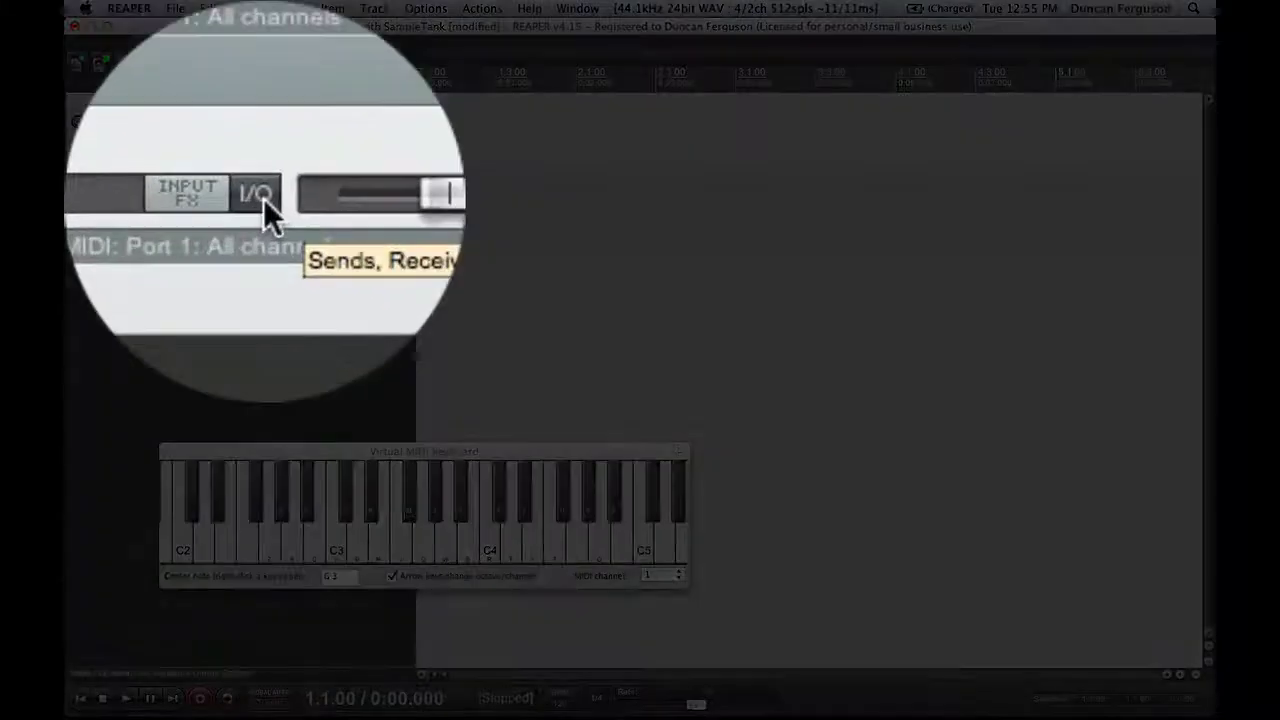
Add a send from brass to violins with MIDI destination set to channel 2
click(194, 198)
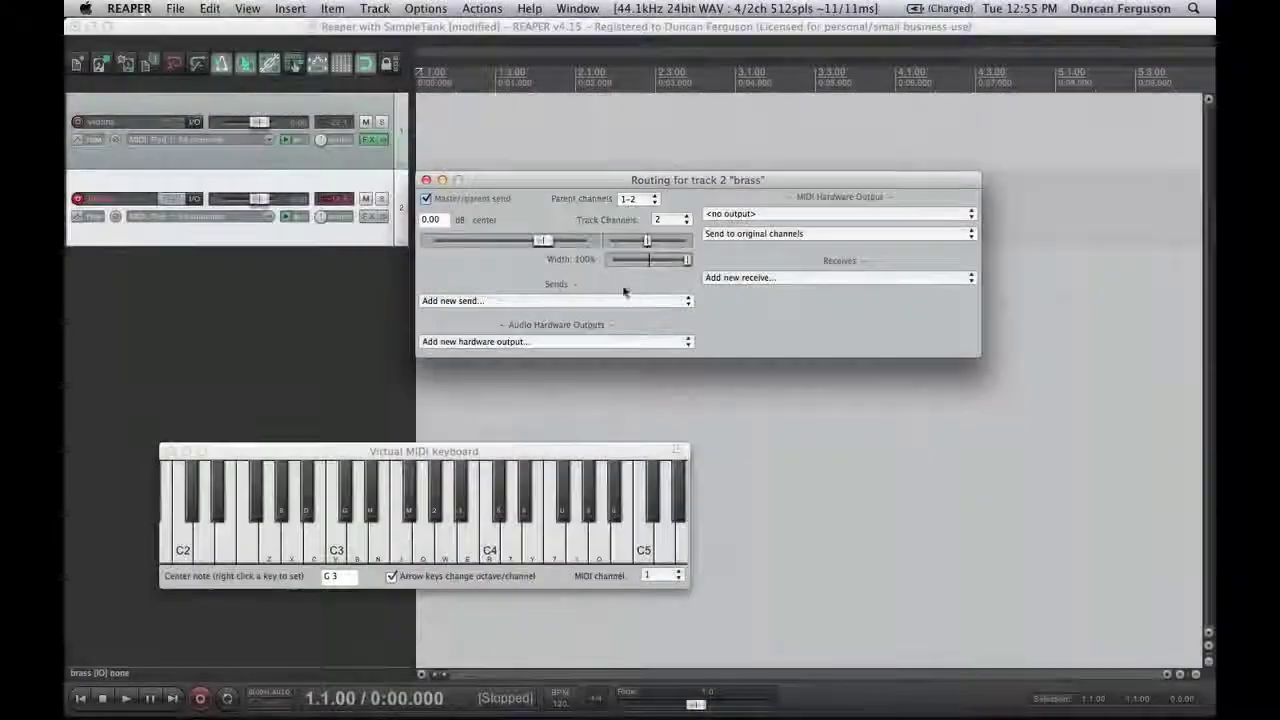
click(680, 301)
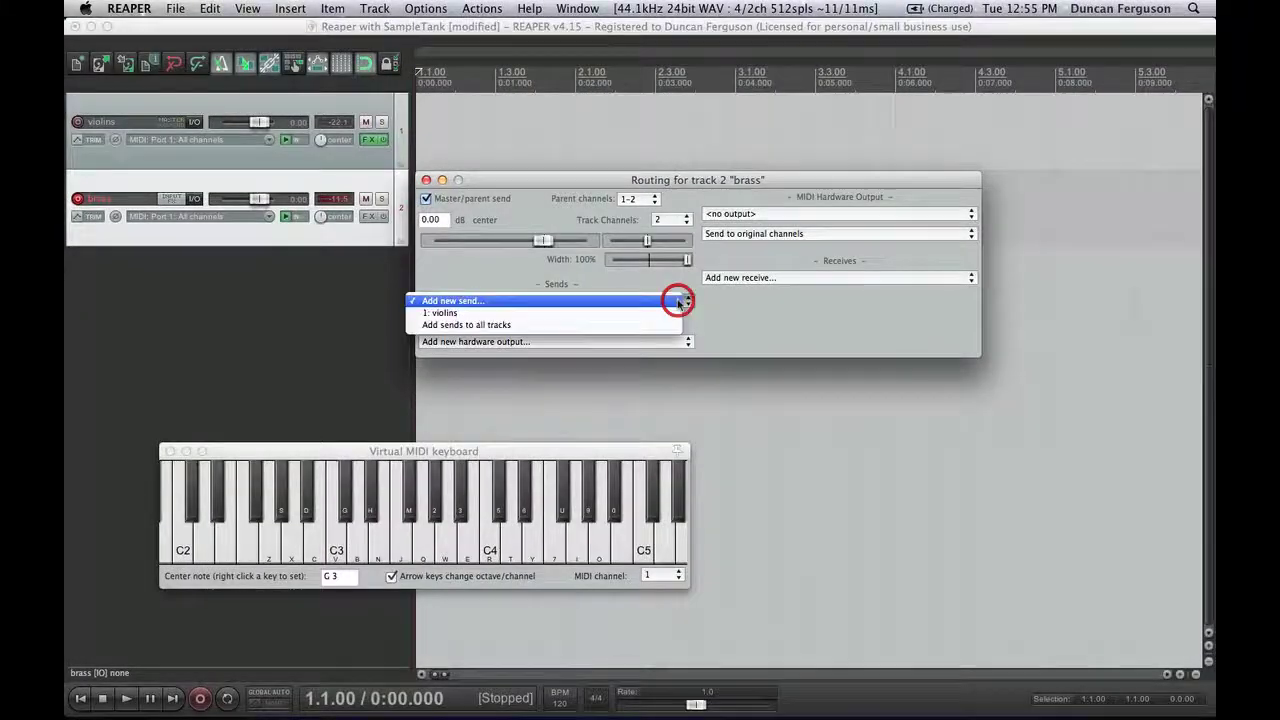
click(646, 313)
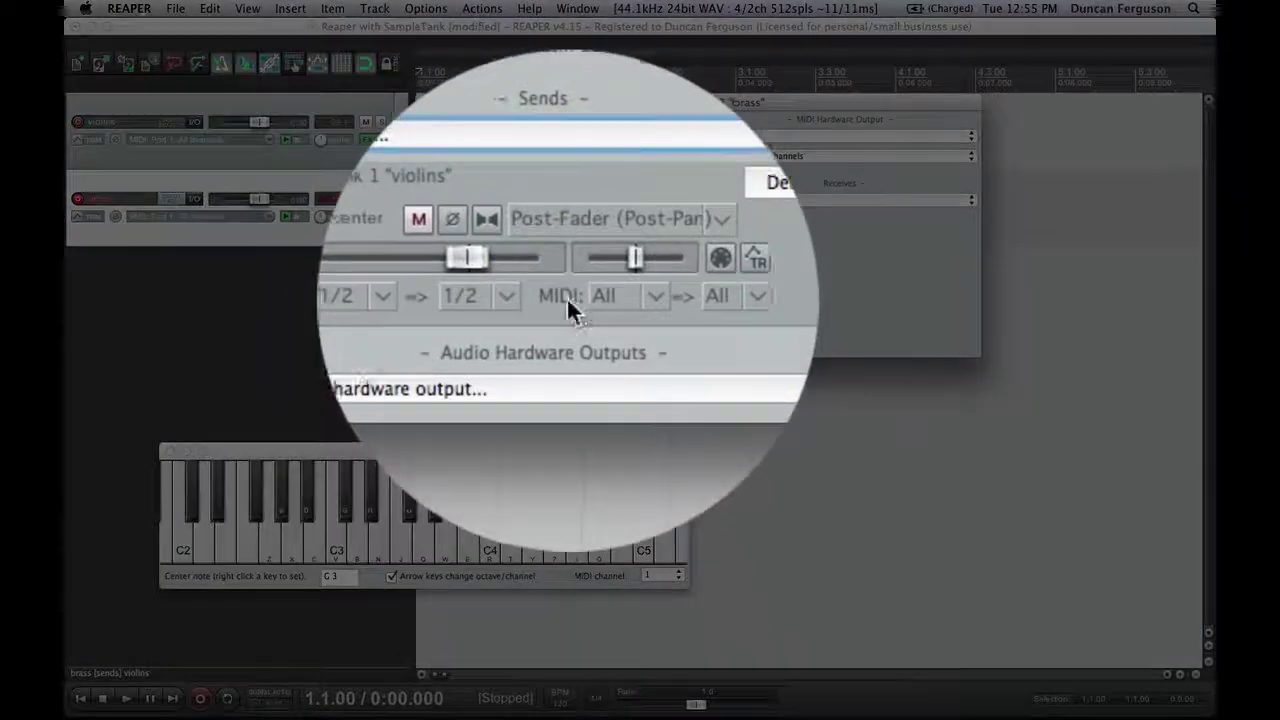
click(657, 298)
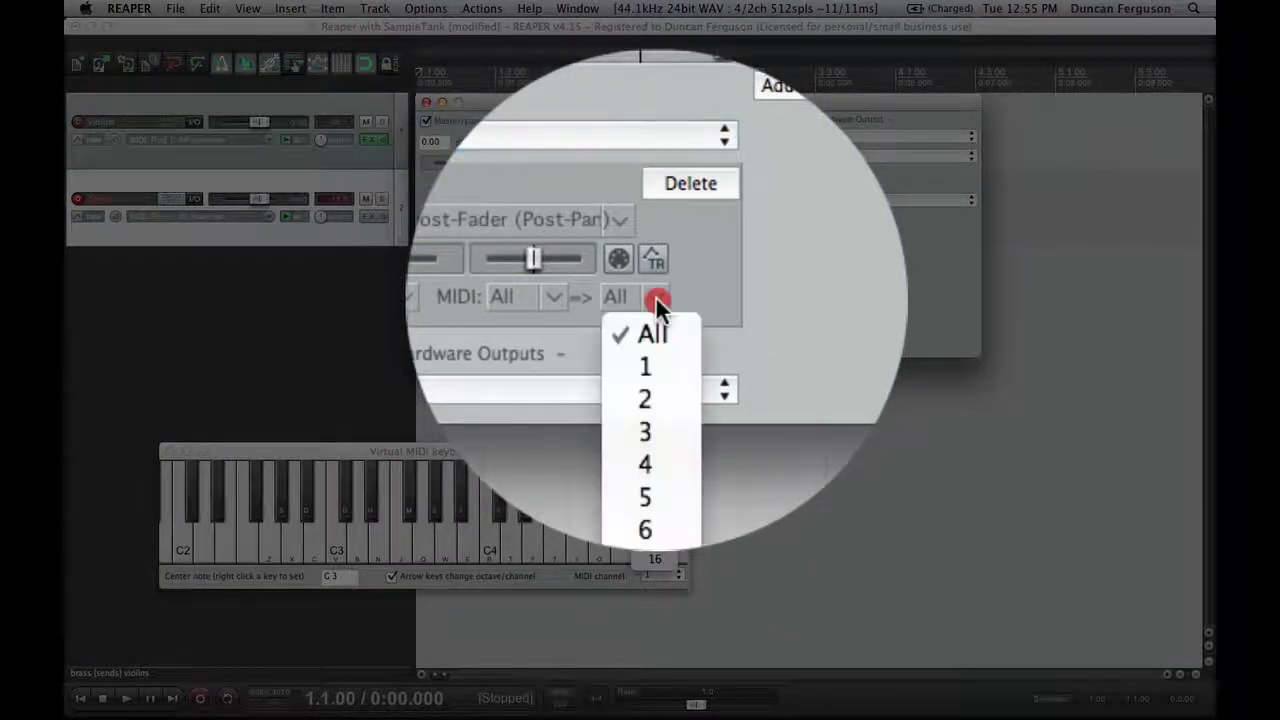
click(661, 348)
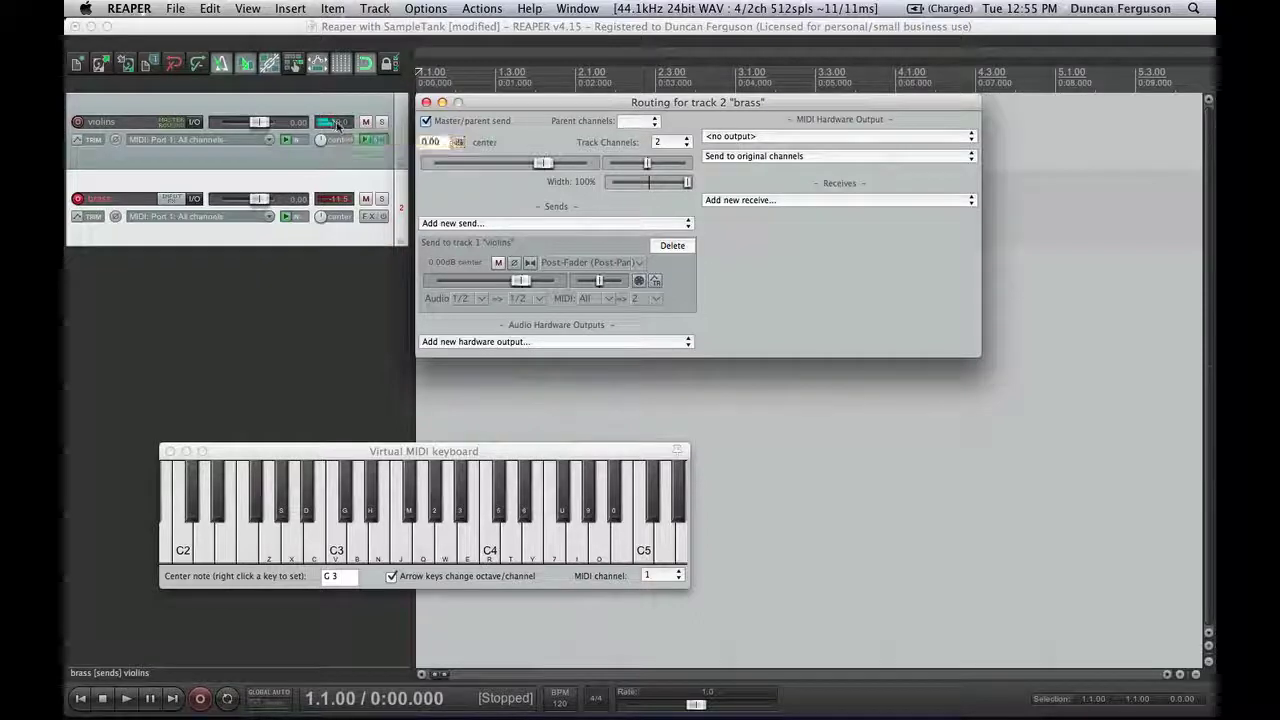
Close the brass routing window, arm only the violins track, enable the metronome, and return to project start
click(84, 200)
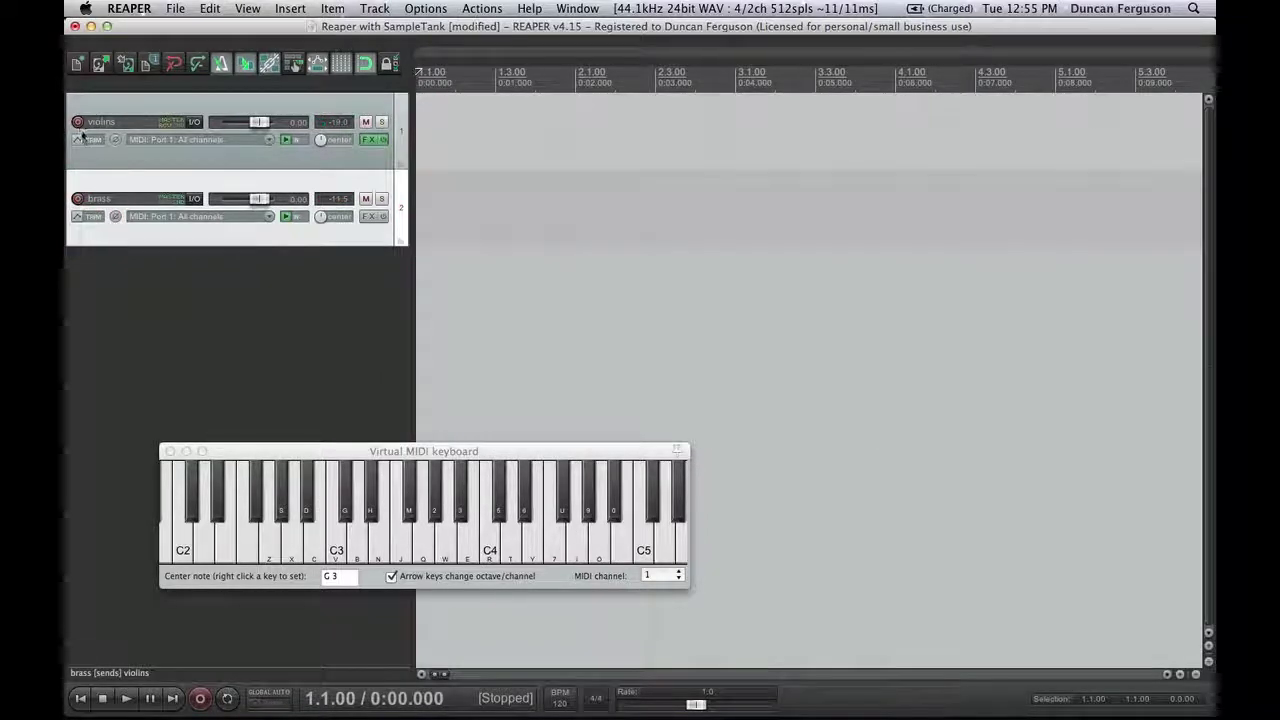
click(78, 122)
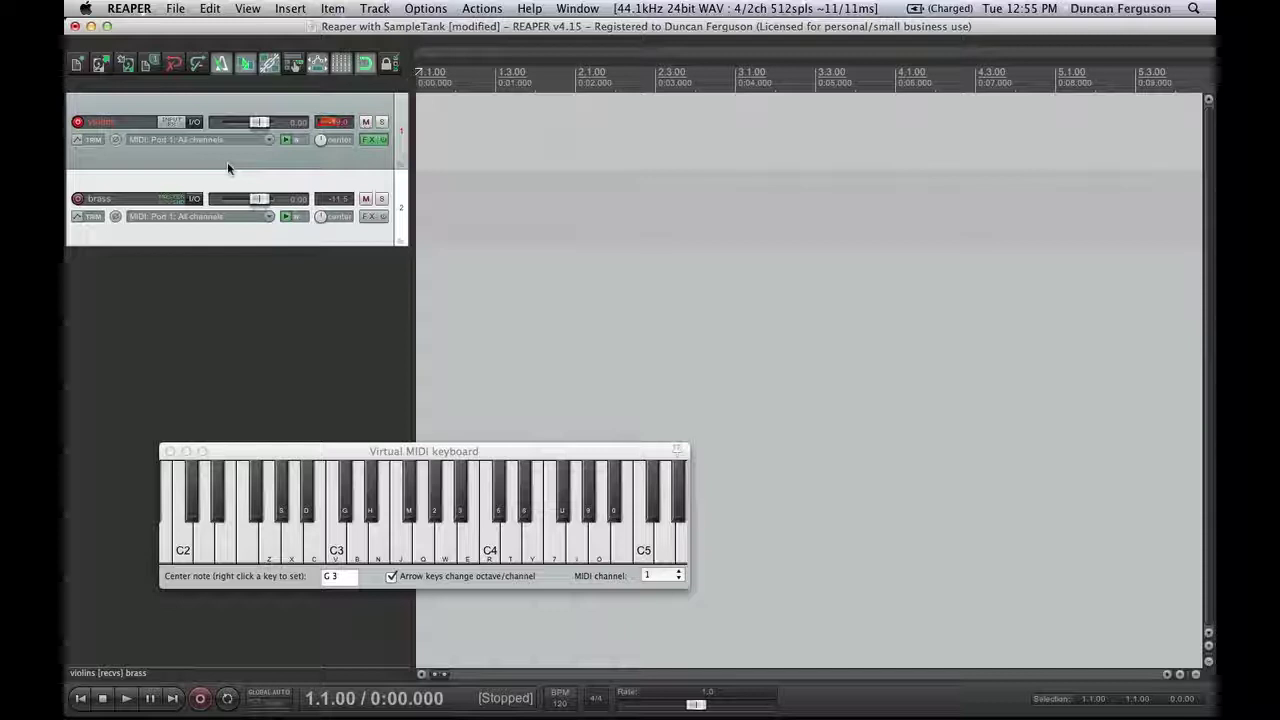
click(78, 199)
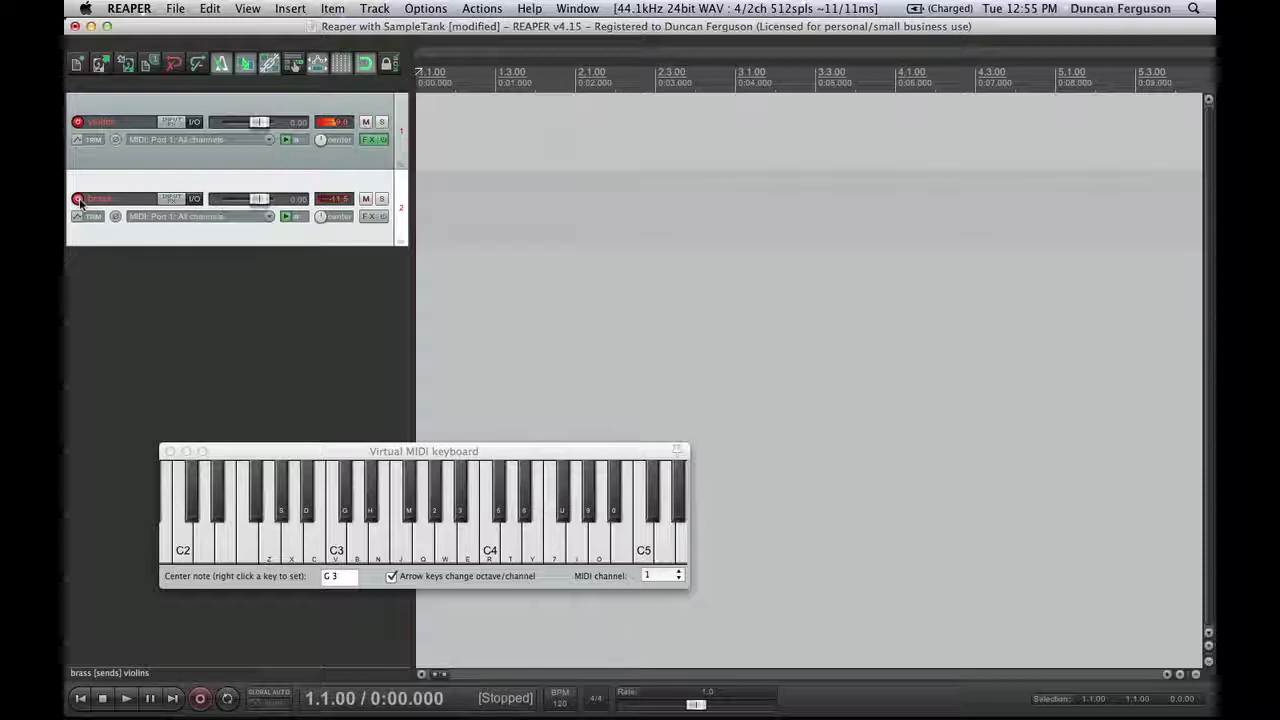
click(79, 199)
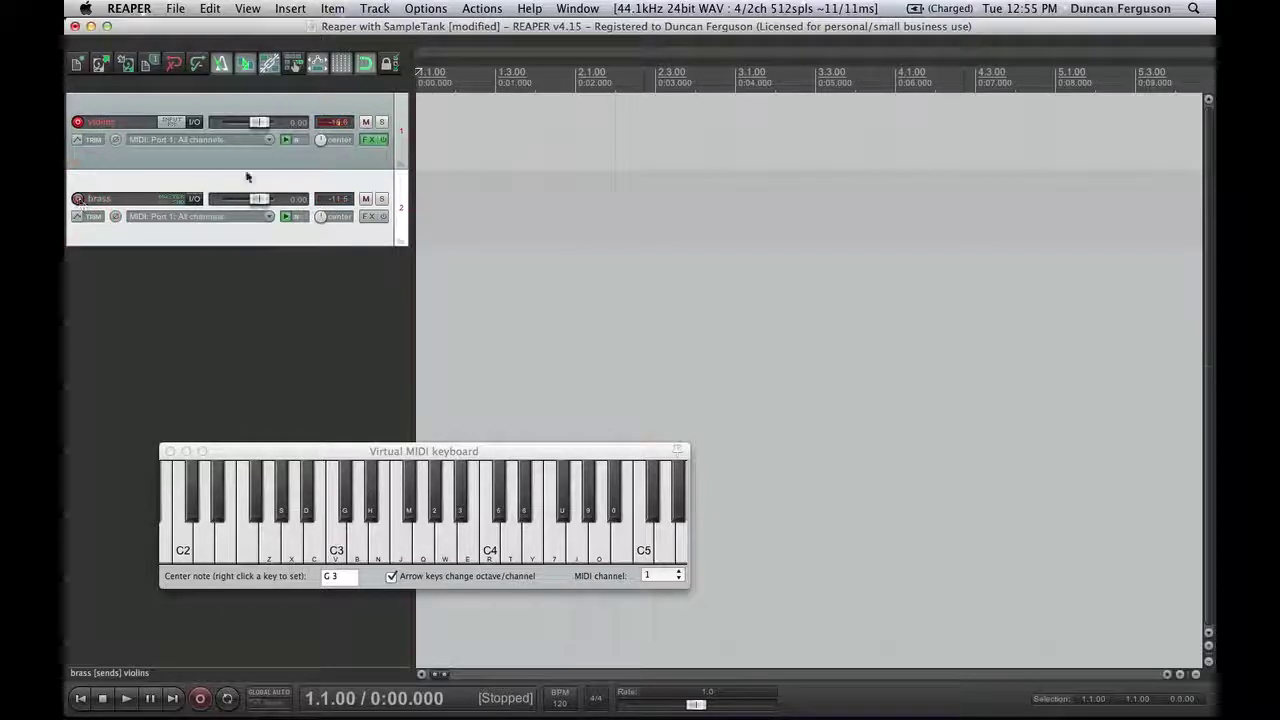
click(222, 65)
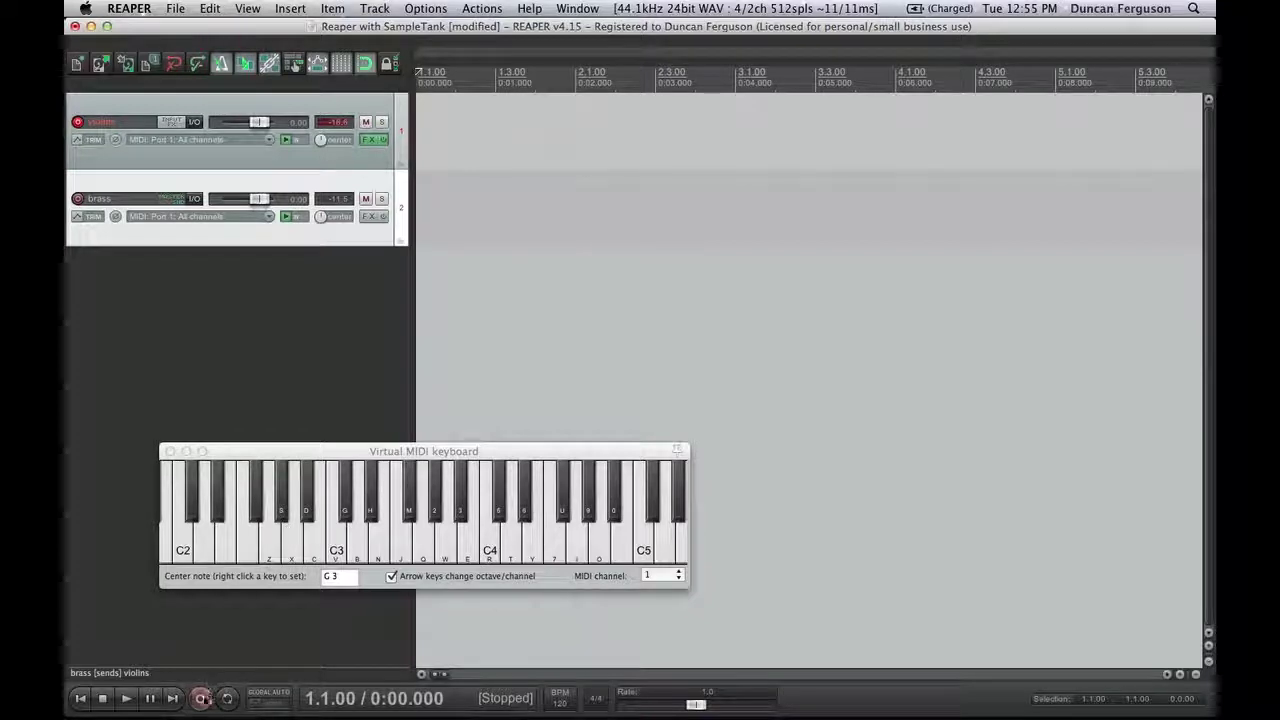
key(w)
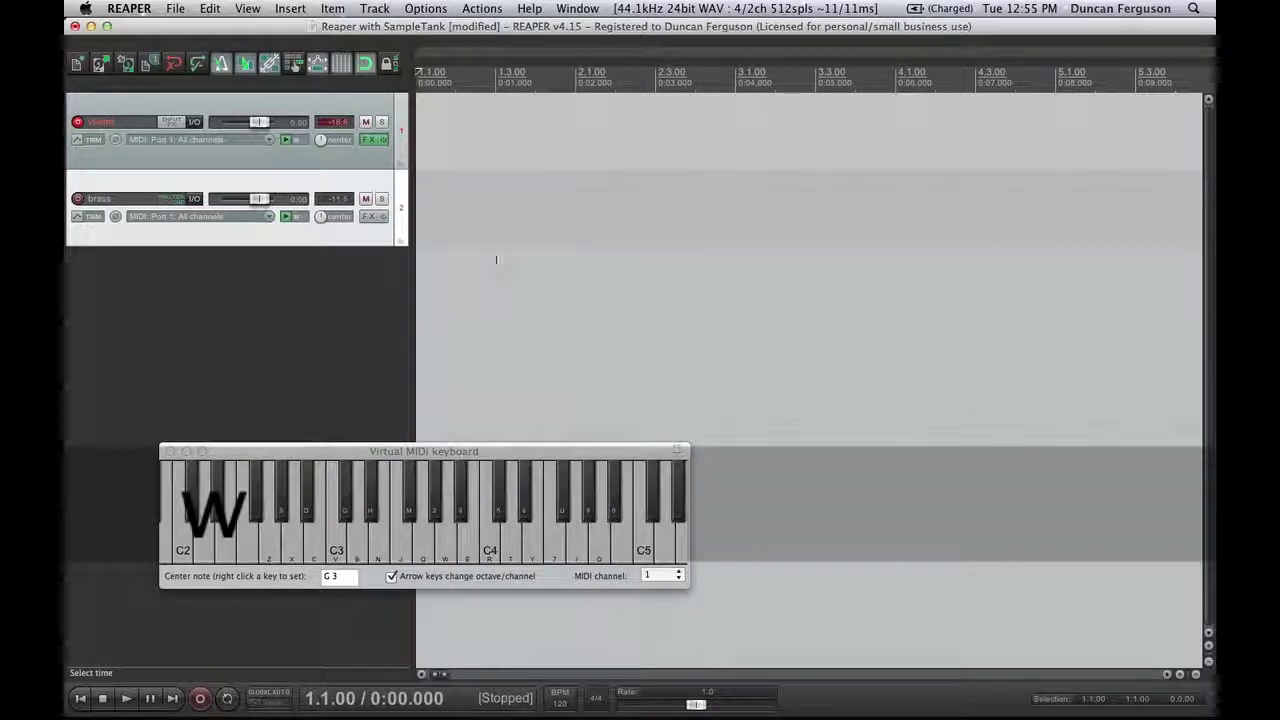
Record the violins part as the MIDI item '01-violins-Recorded MIDI'
click(201, 698)
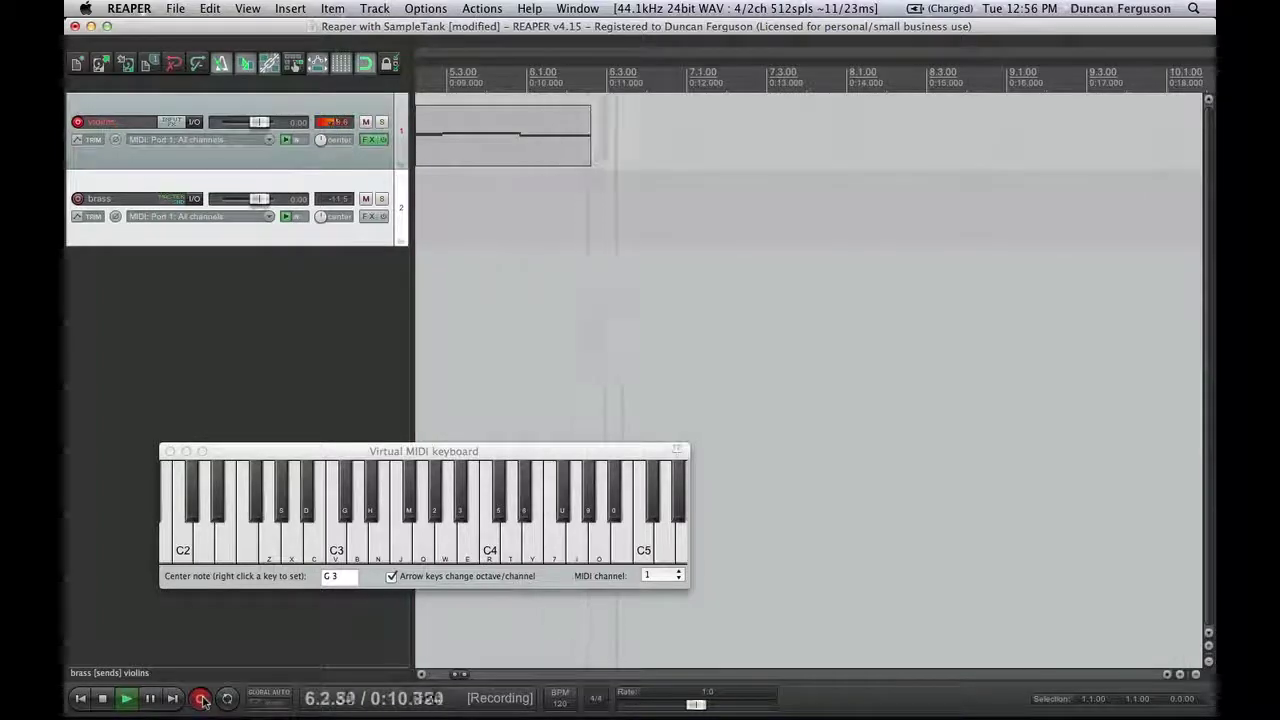
click(201, 699)
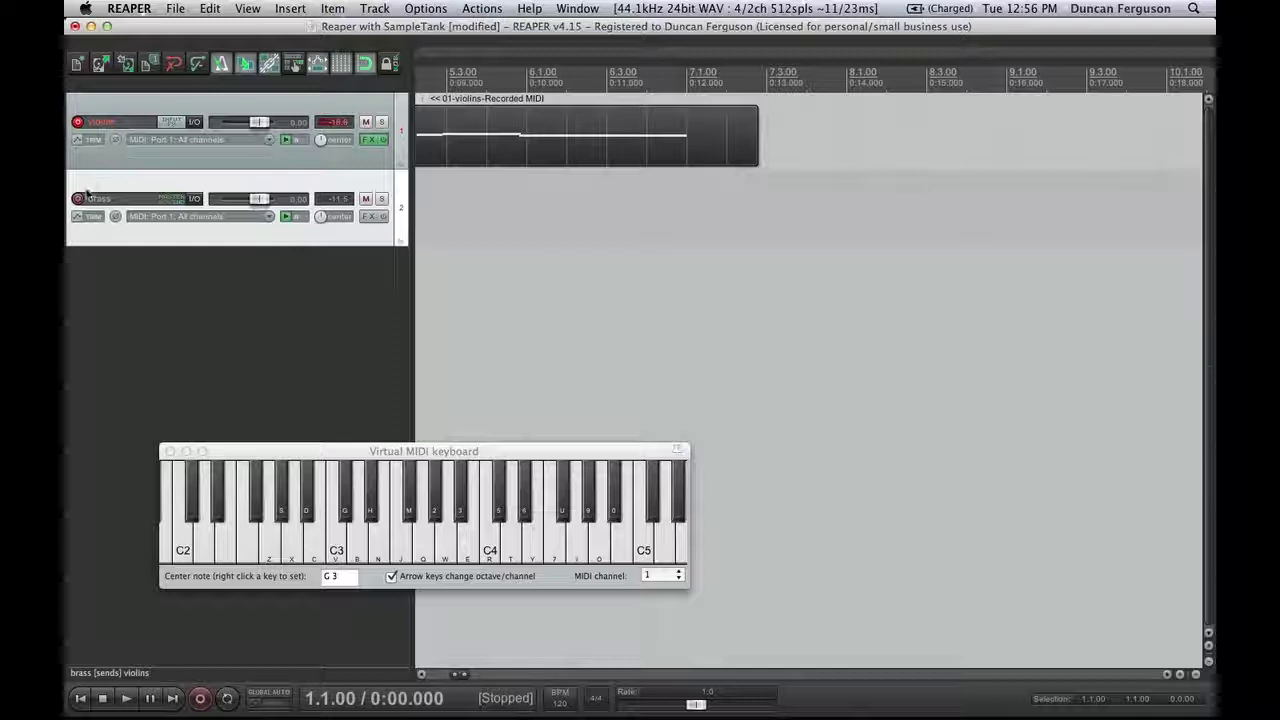
Arm the brass track instead of violins and record the brass part from project start
click(87, 197)
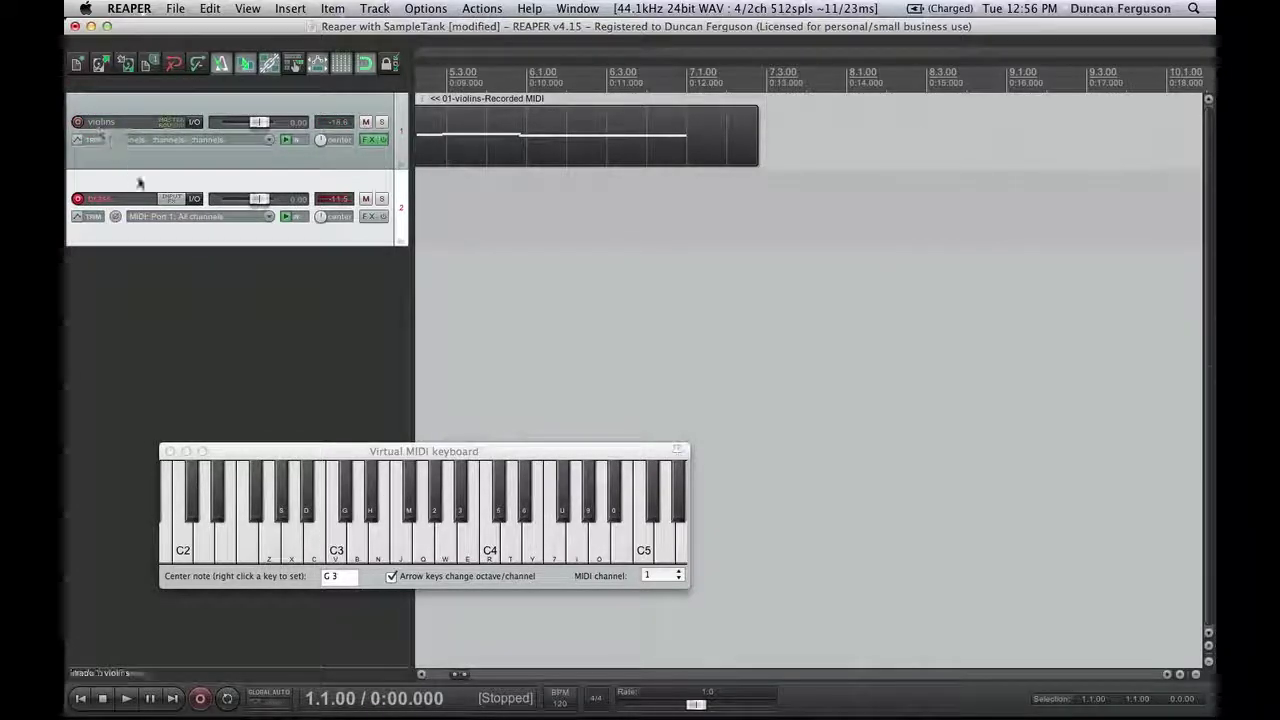
key(w)
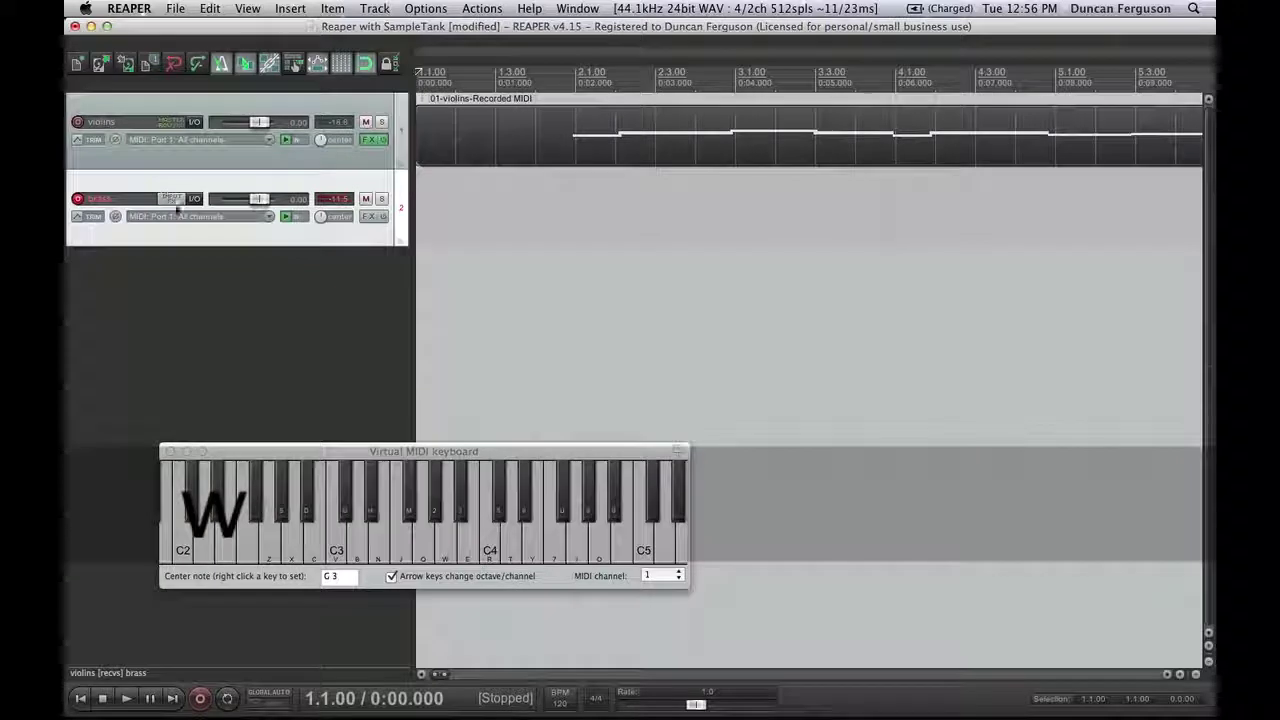
click(200, 699)
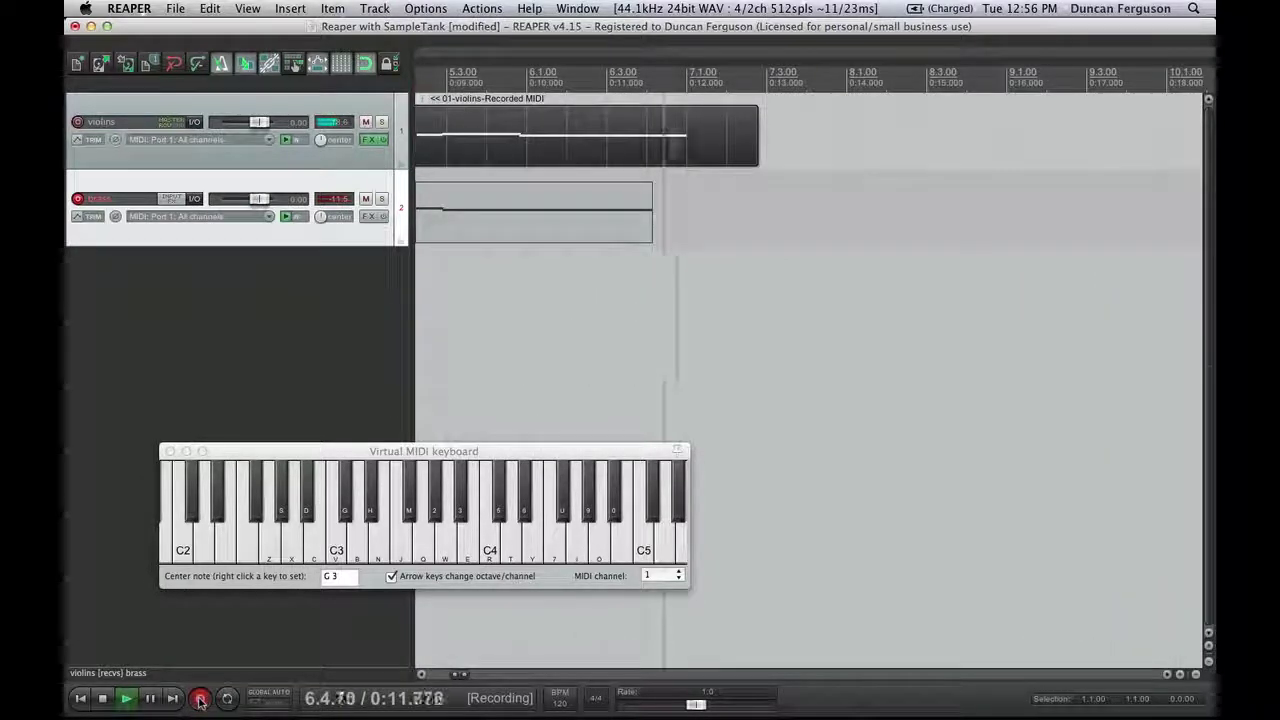
click(200, 702)
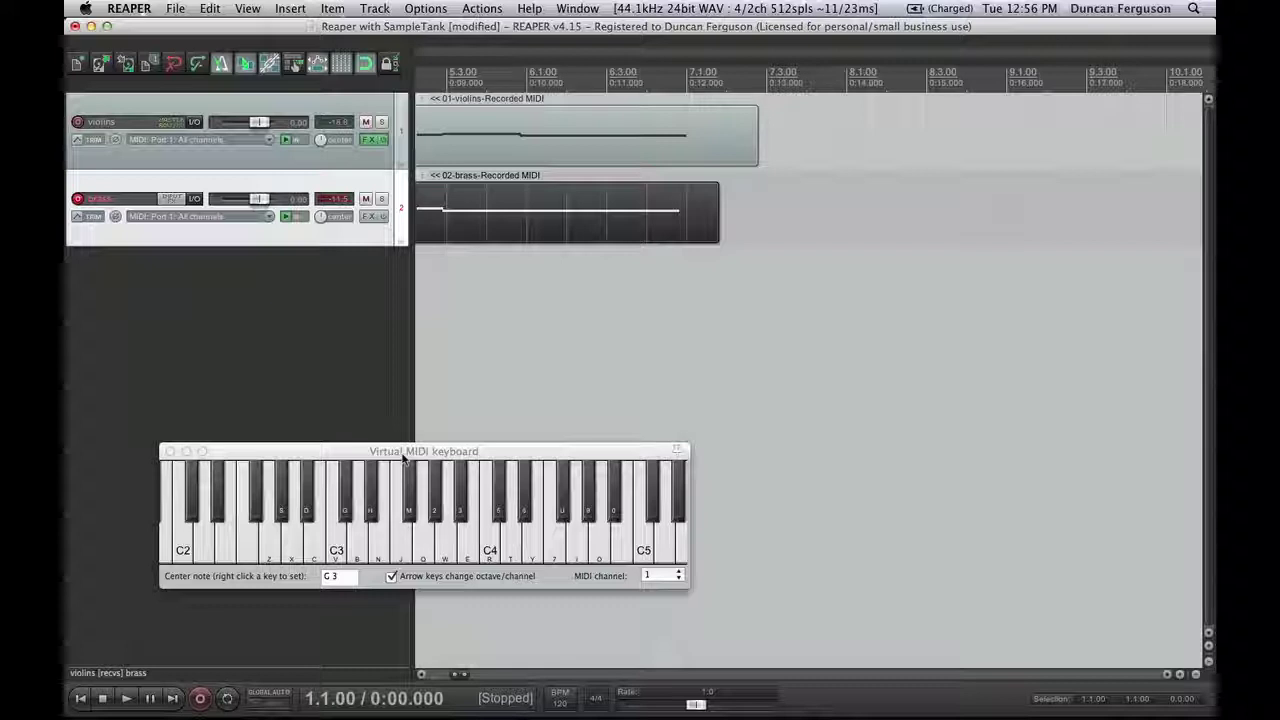
Open the violins track's SampleTank 2, dismiss the authorization warning, collapse the browser to top-level folders, and reposition the window
click(370, 140)
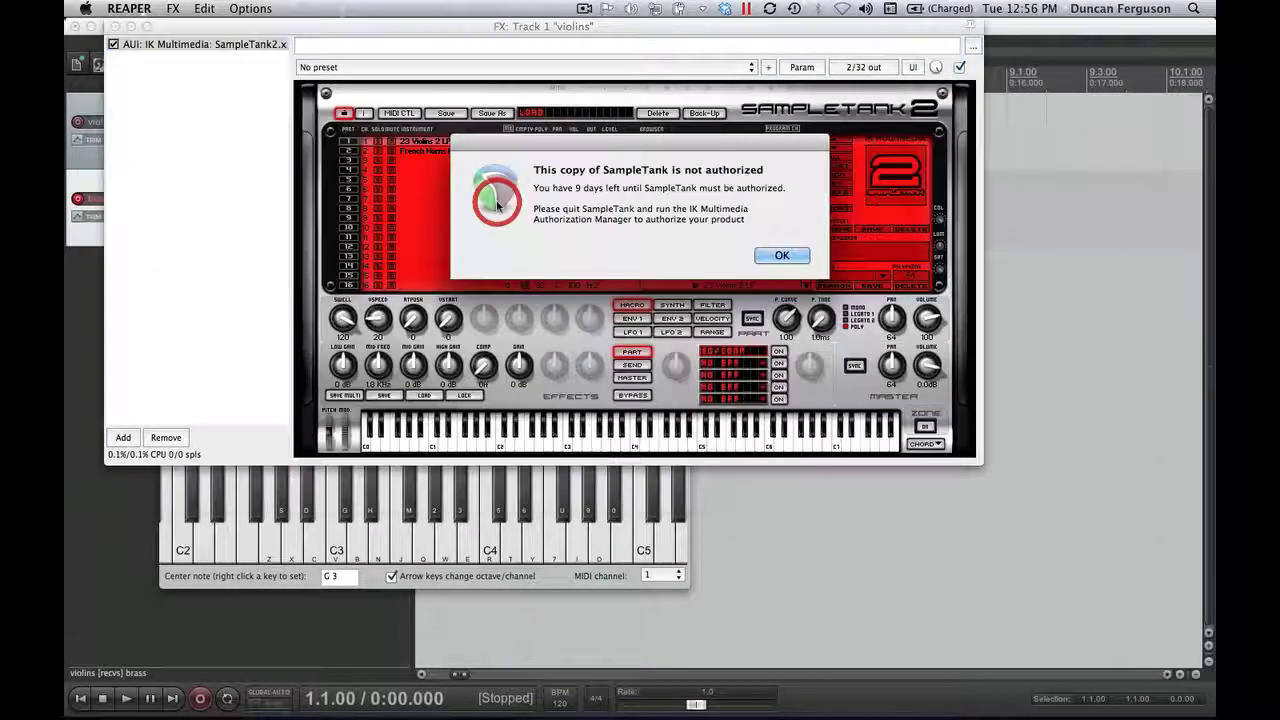
click(782, 256)
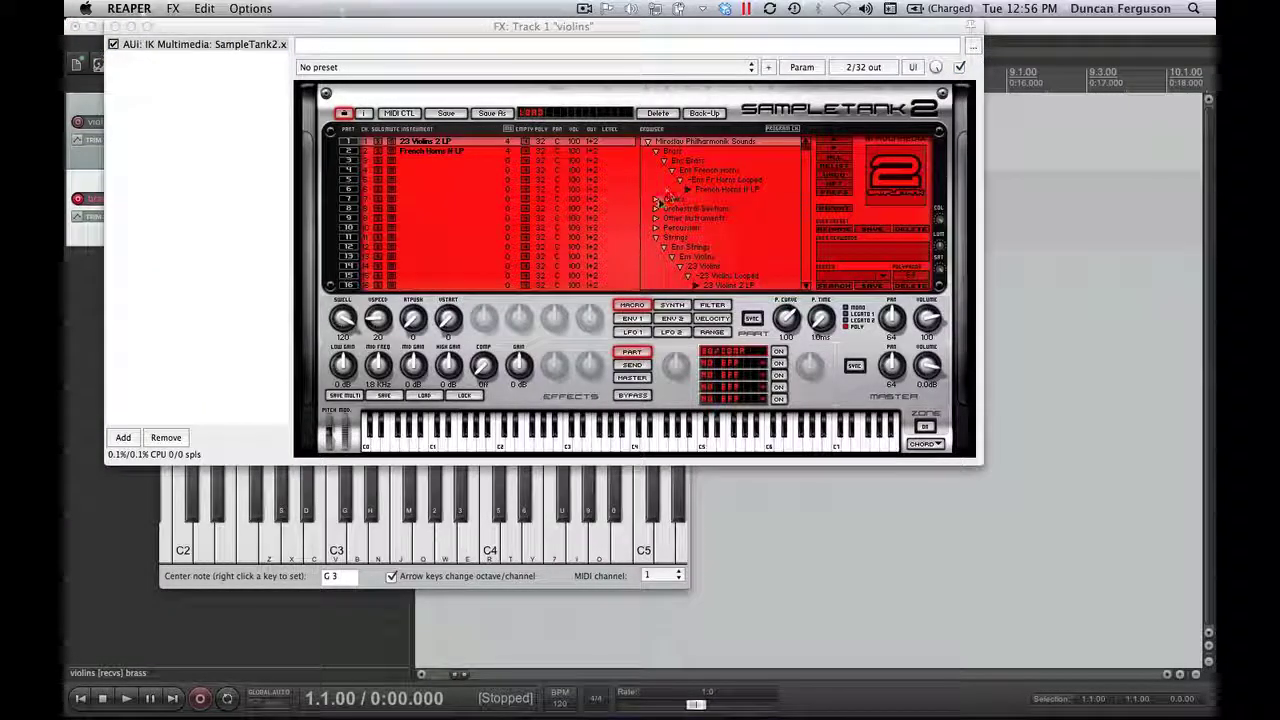
click(648, 143)
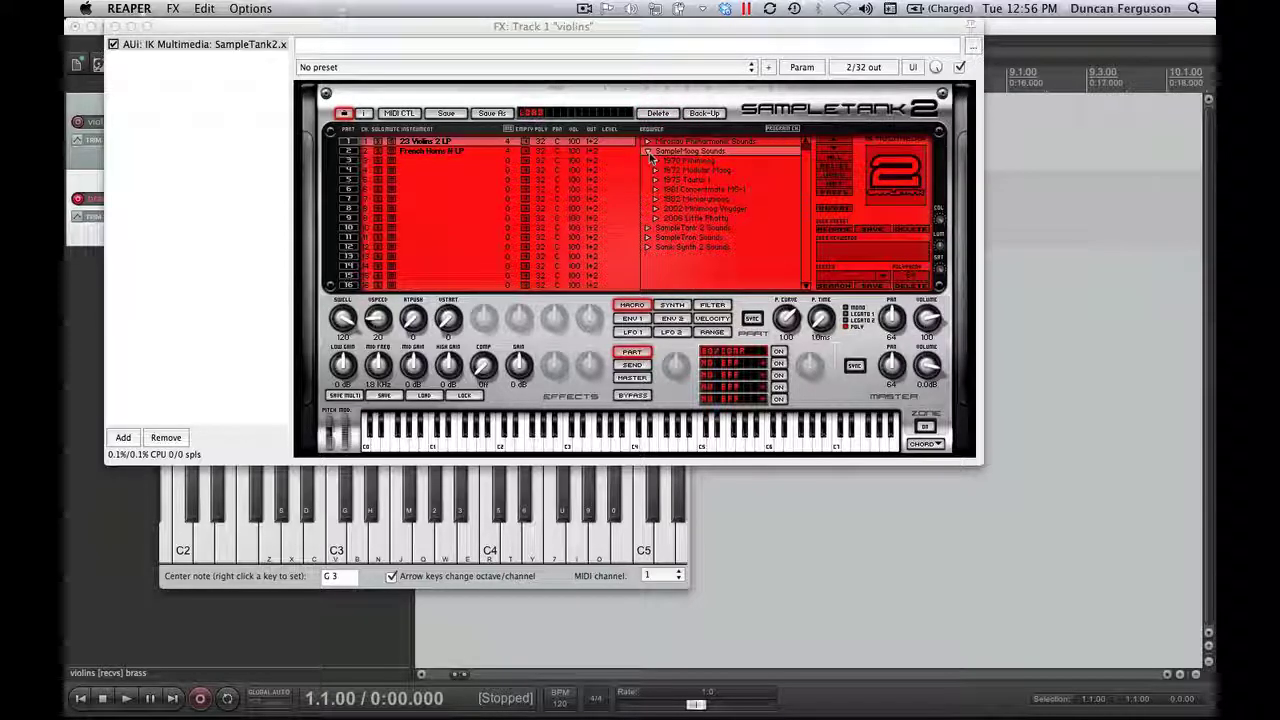
click(648, 151)
click(648, 160)
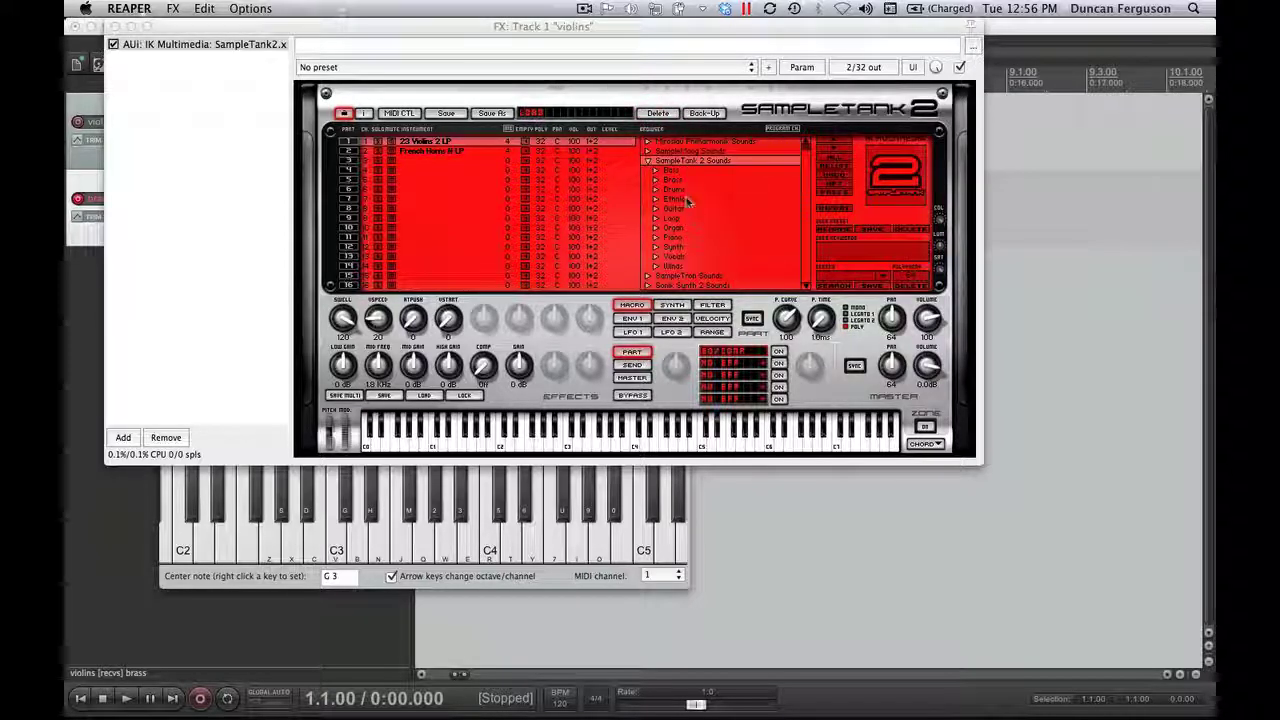
click(648, 161)
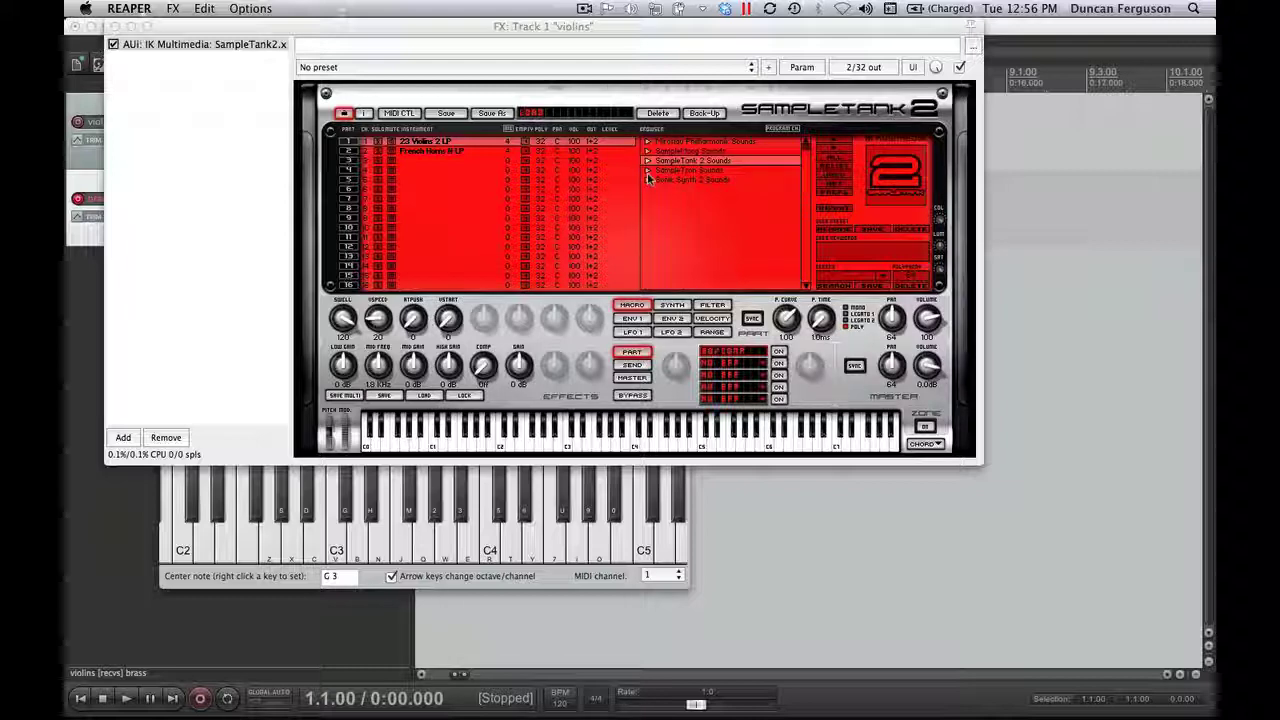
click(648, 171)
click(648, 171)
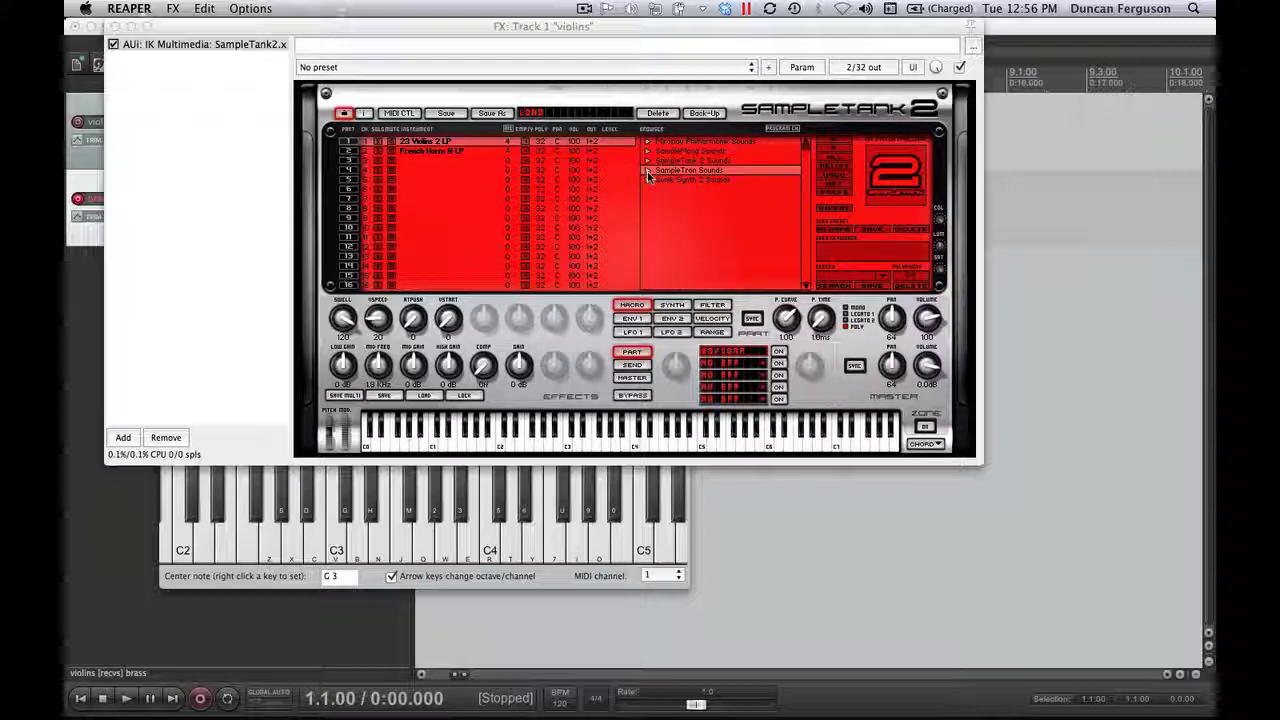
click(648, 180)
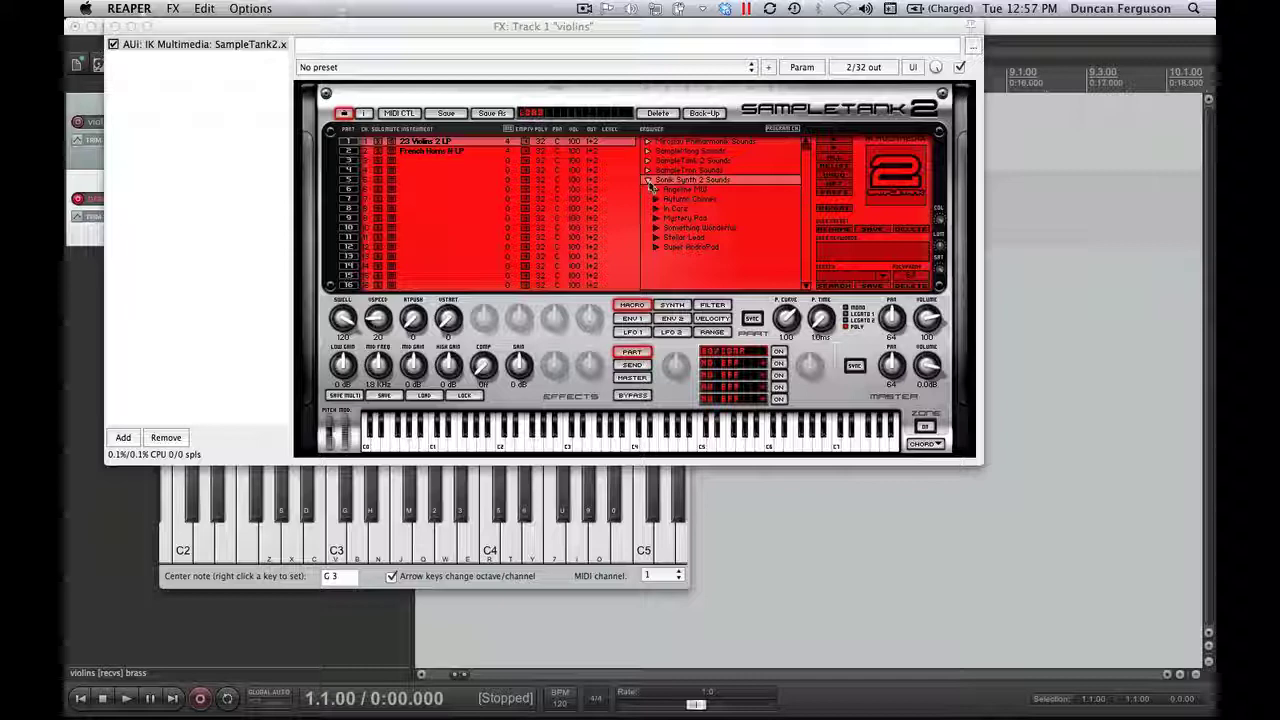
click(649, 181)
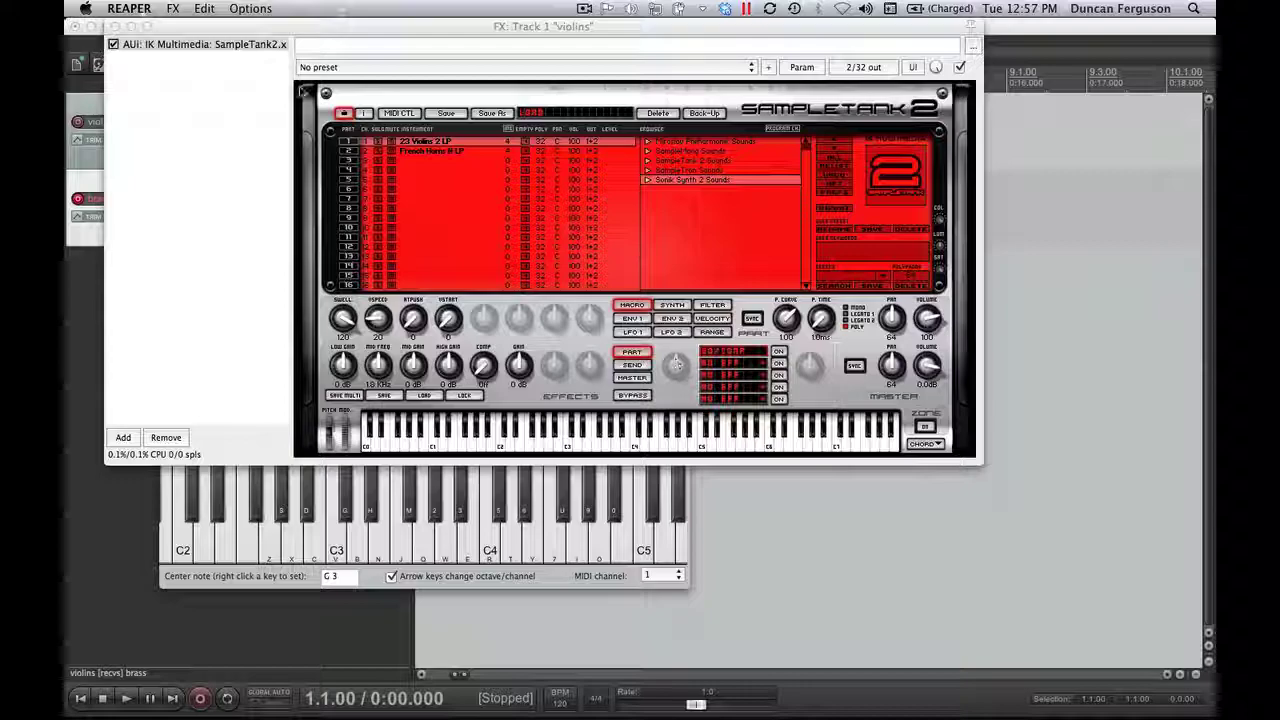
drag(218, 32, 287, 107)
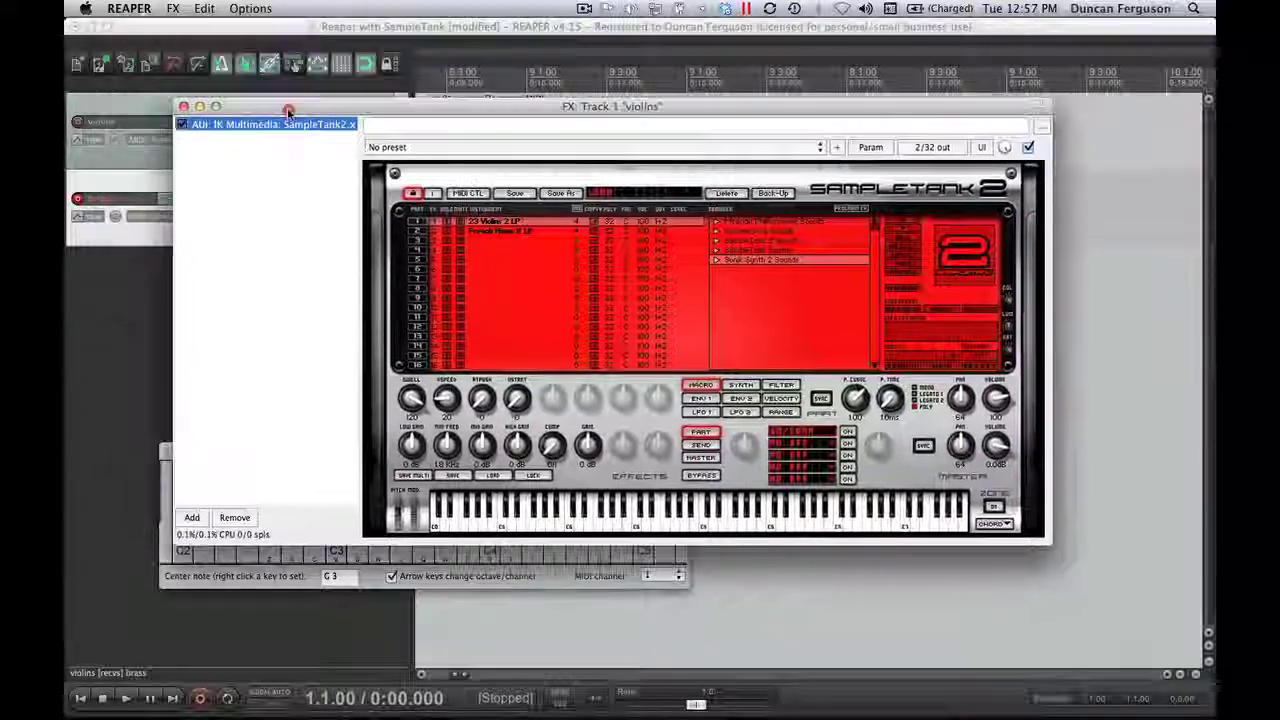